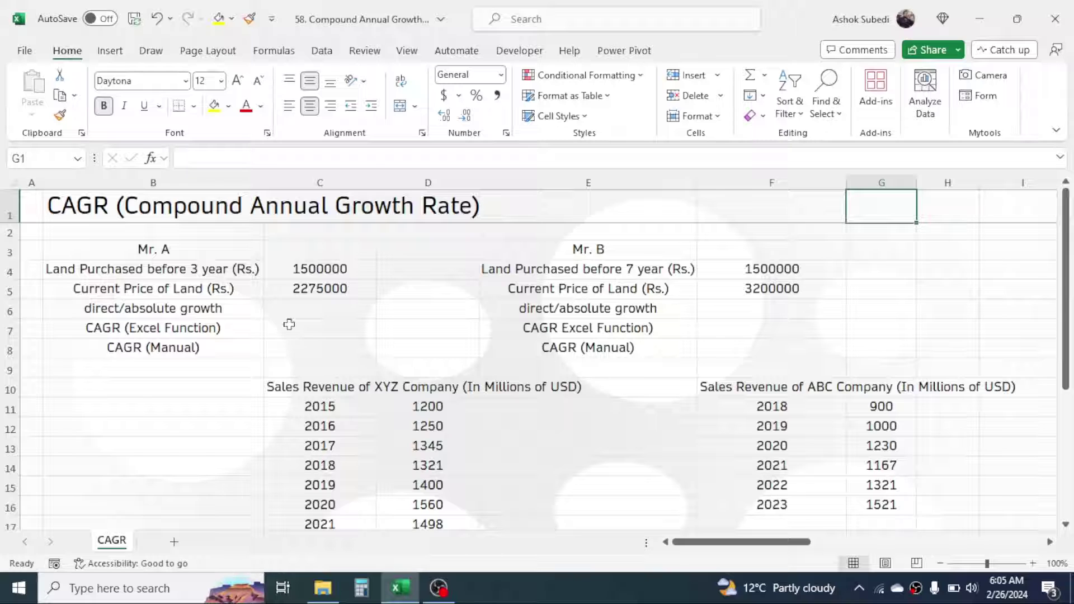
# - Calculate Mr. A's direct/absolute growth in C6 with the formula =C5/C4-1
pyautogui.click(323, 310)
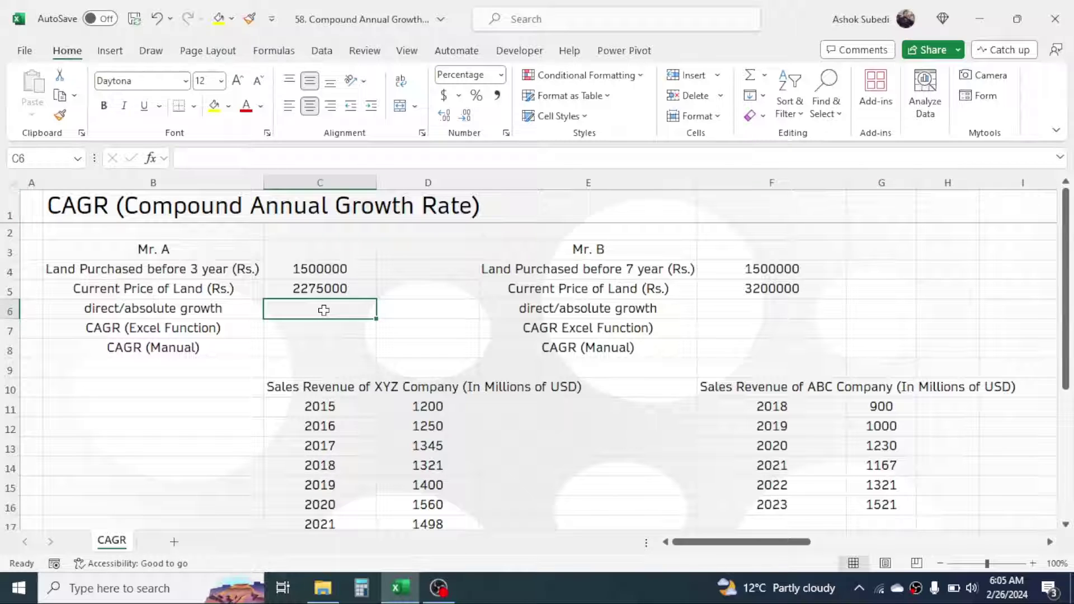
pyautogui.write('=')
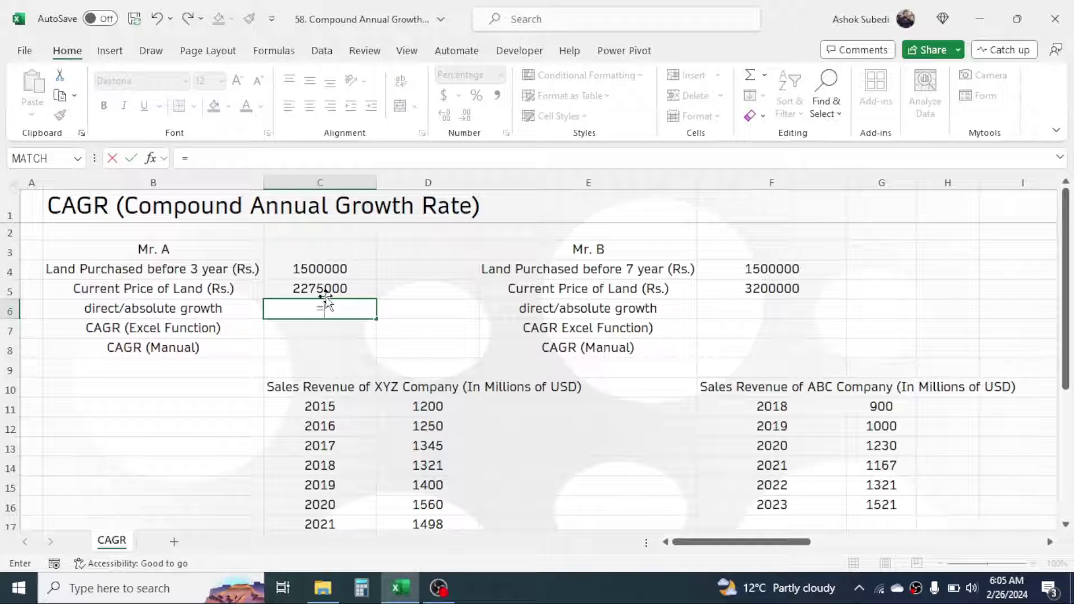
pyautogui.click(315, 286)
pyautogui.write('/')
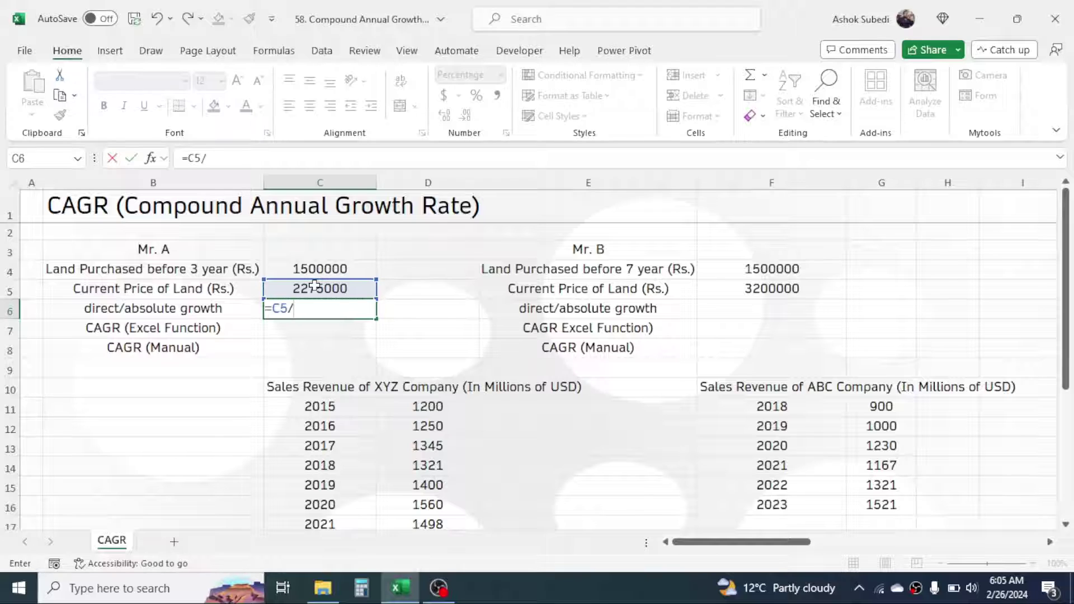
pyautogui.click(353, 268)
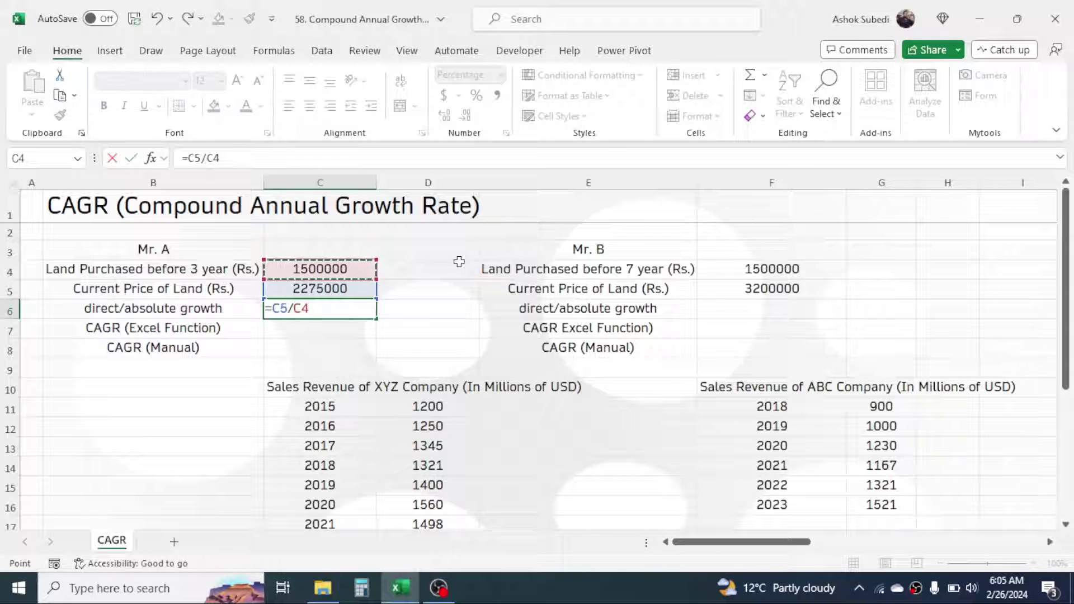
pyautogui.write('-1')
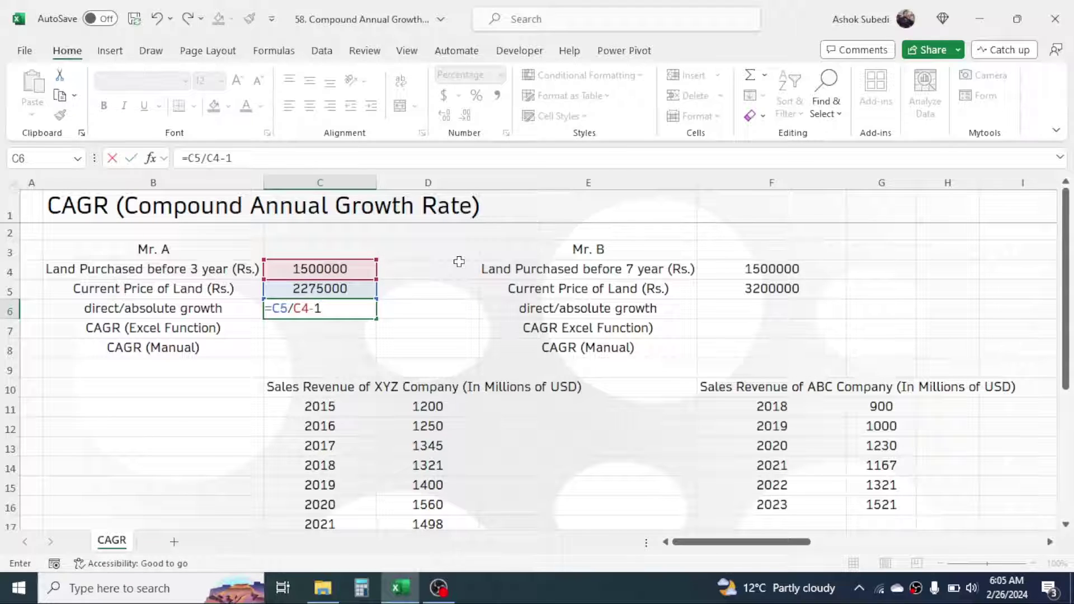
pyautogui.press('Return')
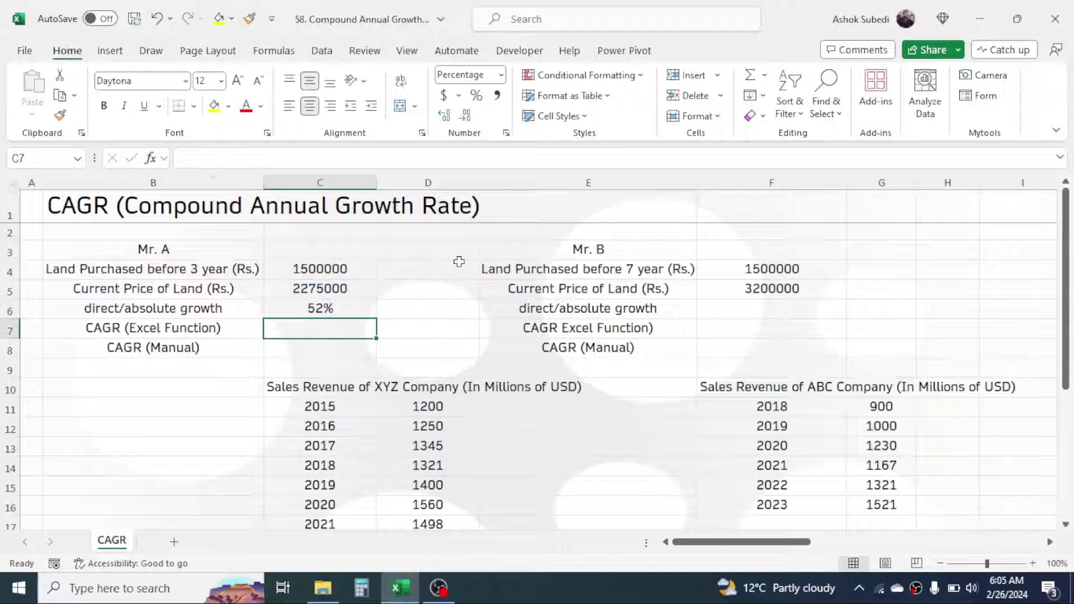
pyautogui.click(332, 310)
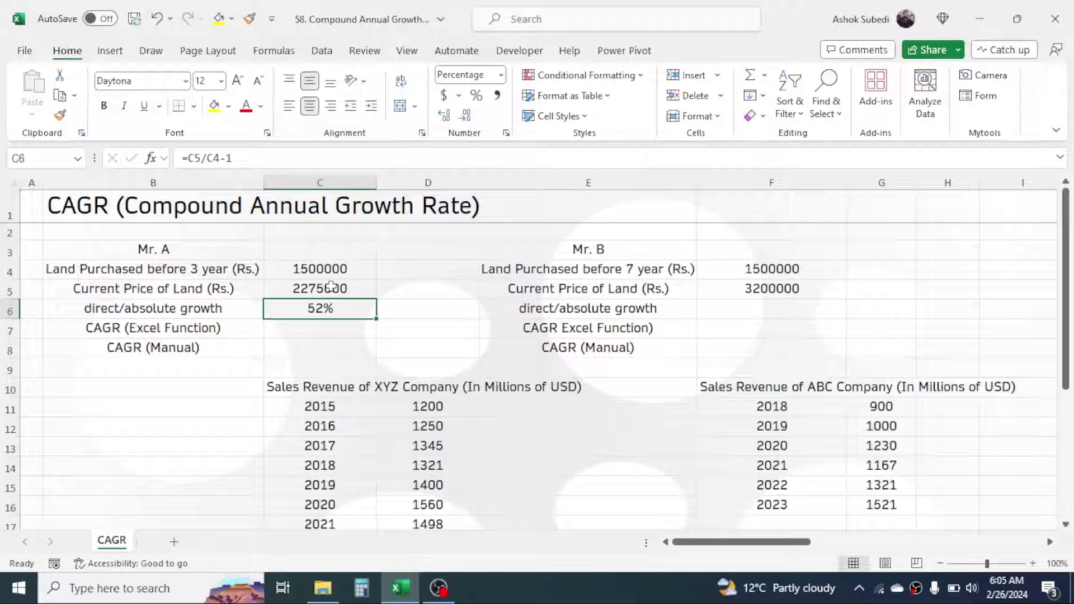
# - Calculate Mr. B's direct/absolute growth in F6 with the formula =F5/F4-1
pyautogui.click(737, 314)
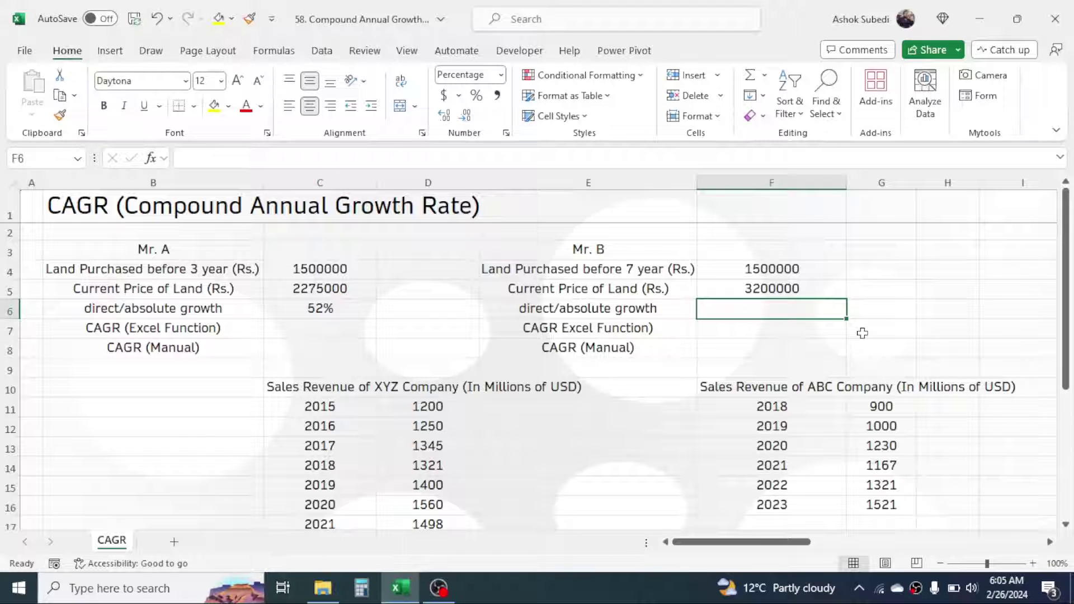
pyautogui.write('=')
pyautogui.click(760, 287)
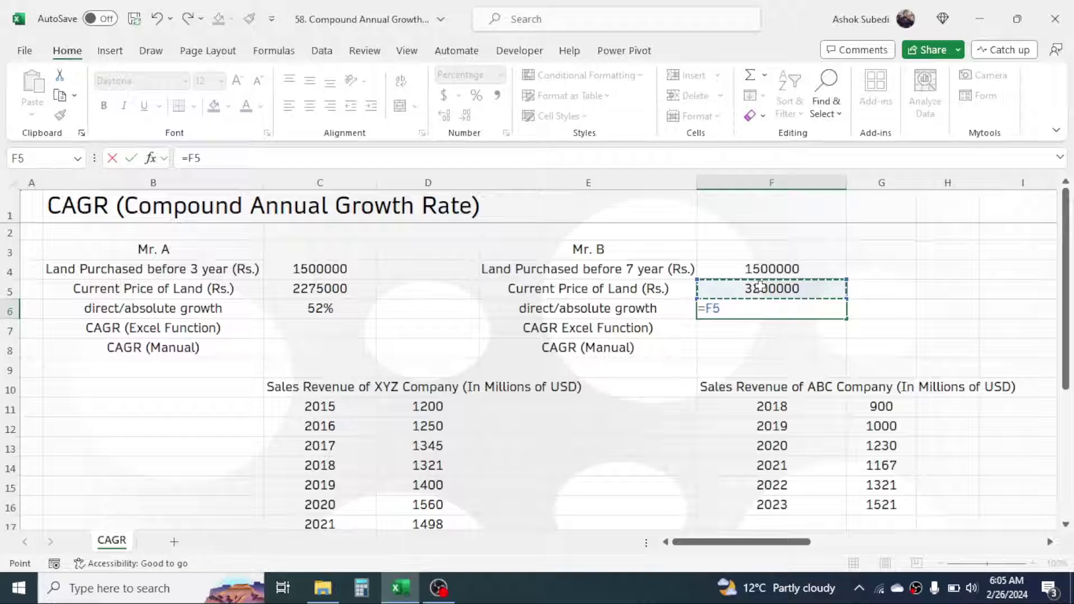
pyautogui.write('/')
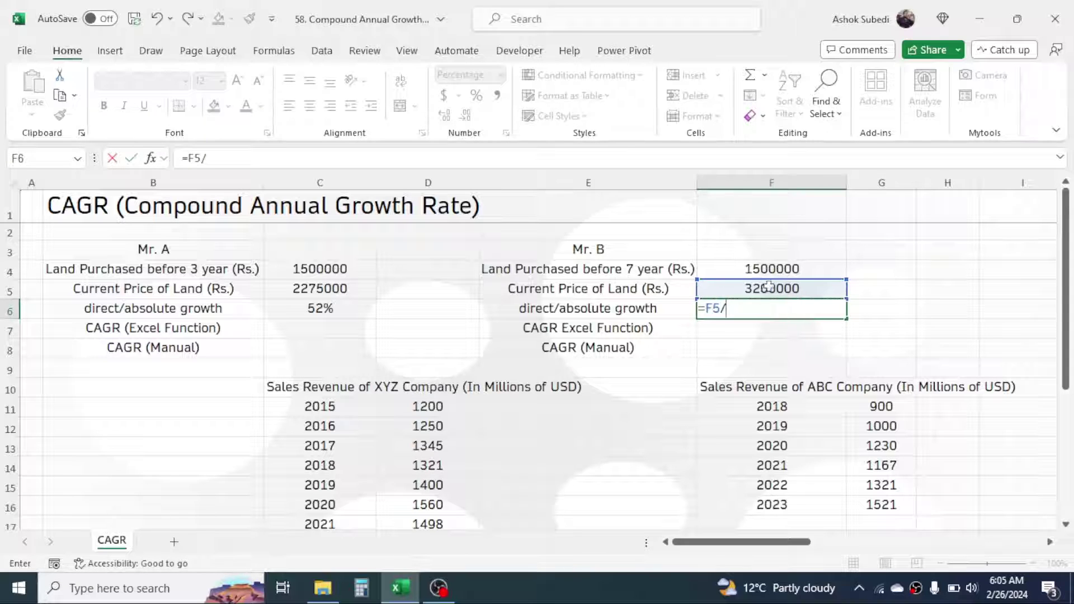
pyautogui.click(793, 269)
pyautogui.write('-1')
pyautogui.press('Return')
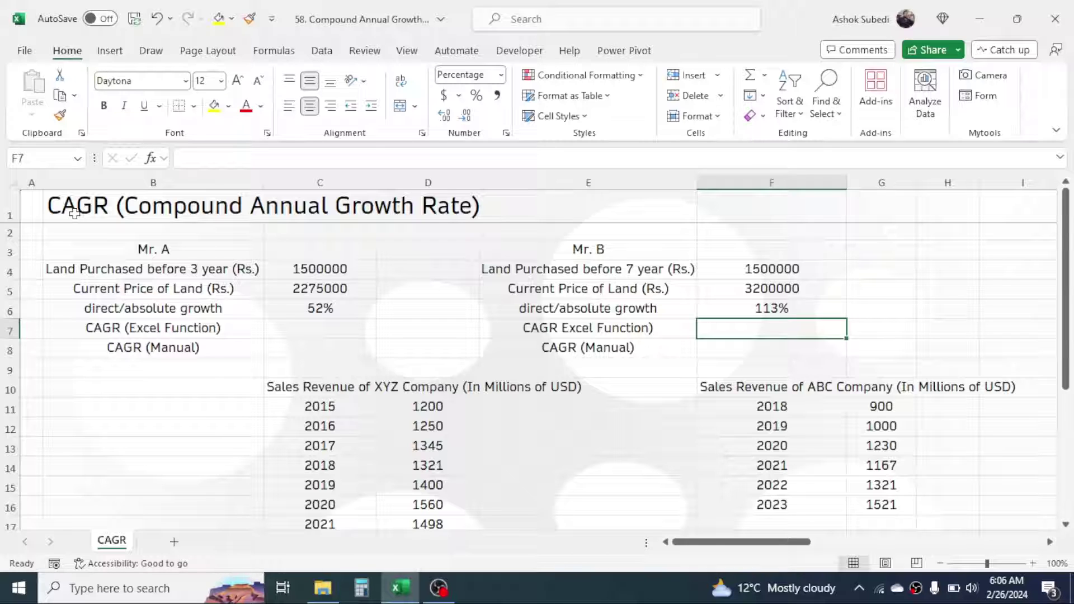
# - Calculate Mr. A's manual CAGR over 3 years in C8 with the formula =(C5/C4)^(1/3)-1
pyautogui.click(322, 350)
pyautogui.write('=')
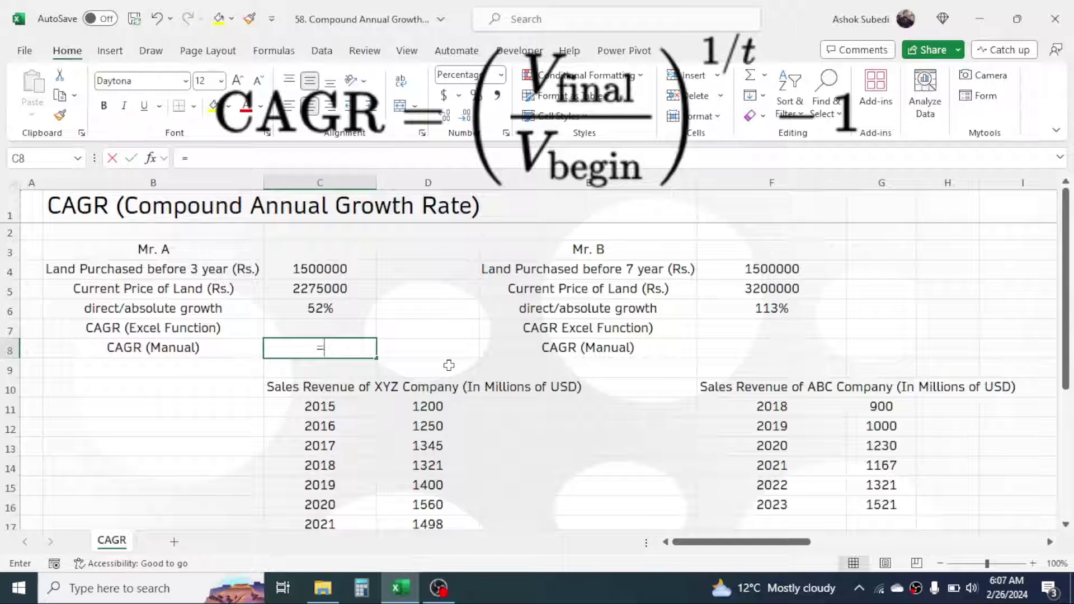
pyautogui.write('(')
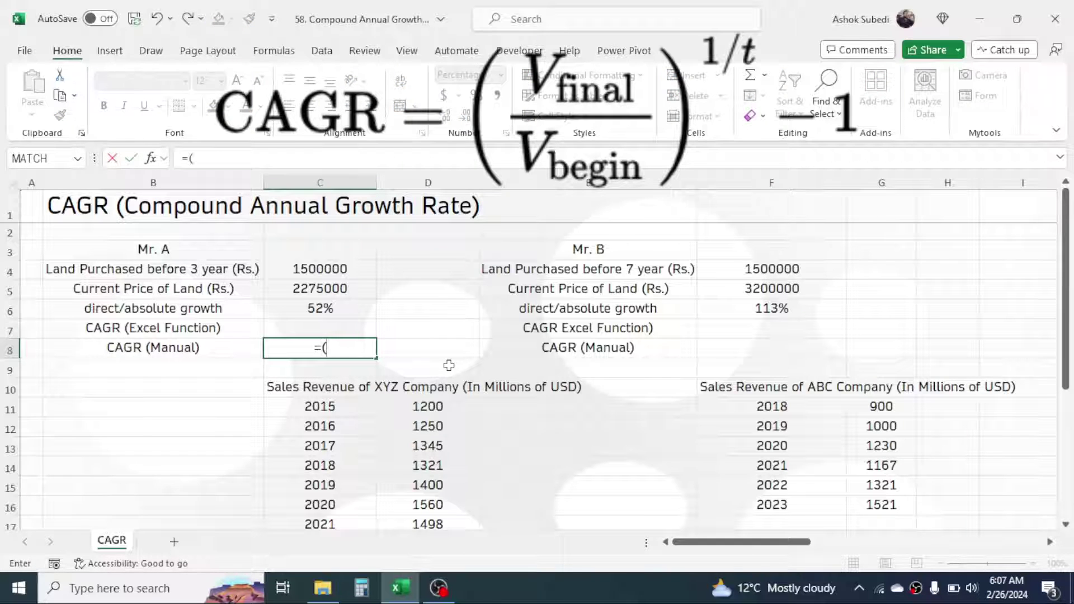
pyautogui.click(325, 287)
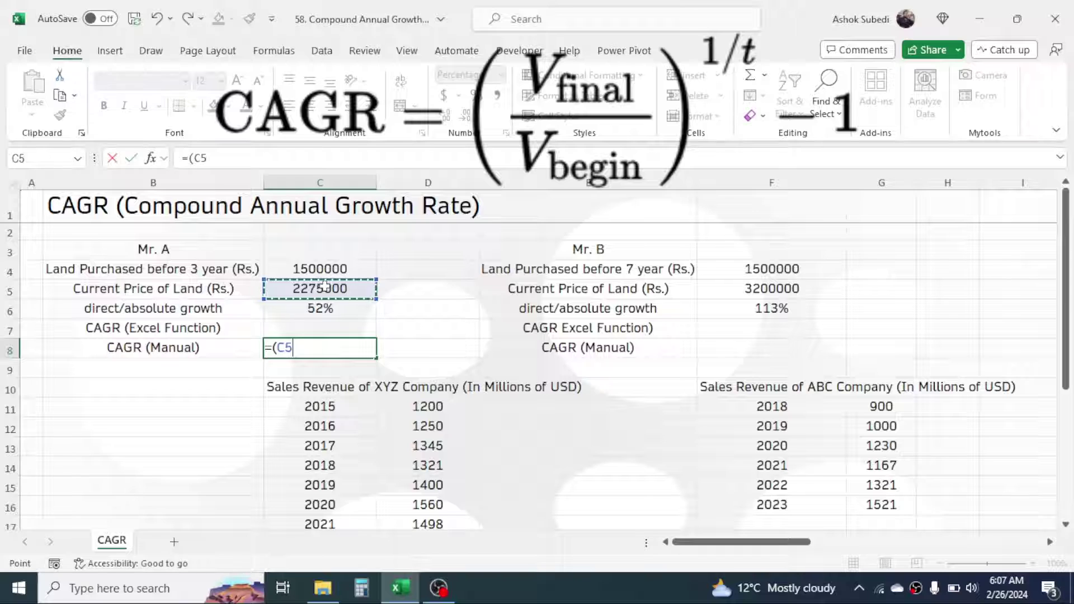
pyautogui.write('/')
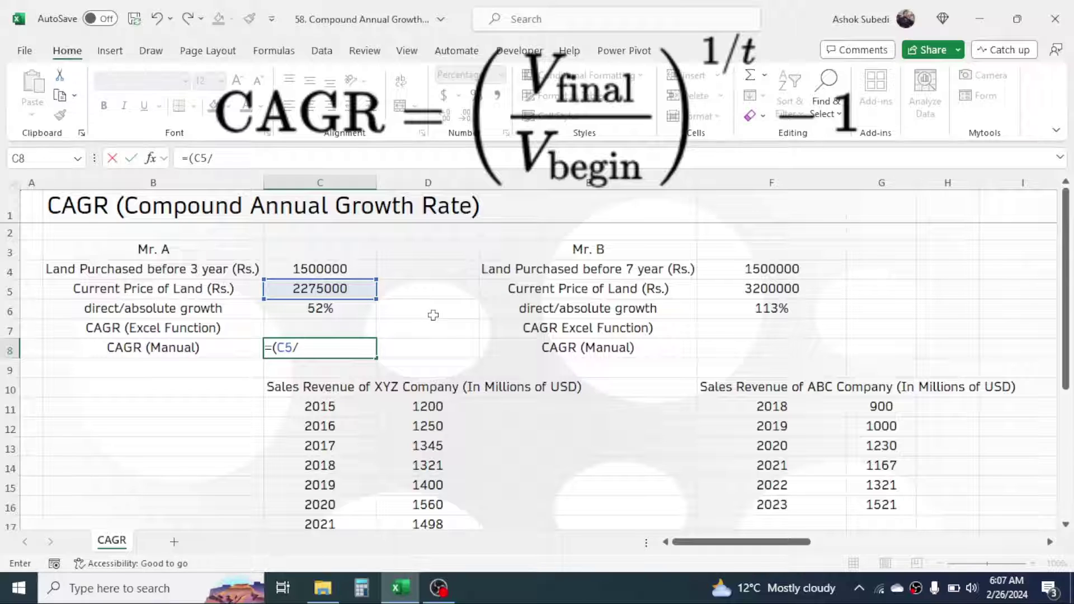
pyautogui.click(332, 271)
pyautogui.write(')')
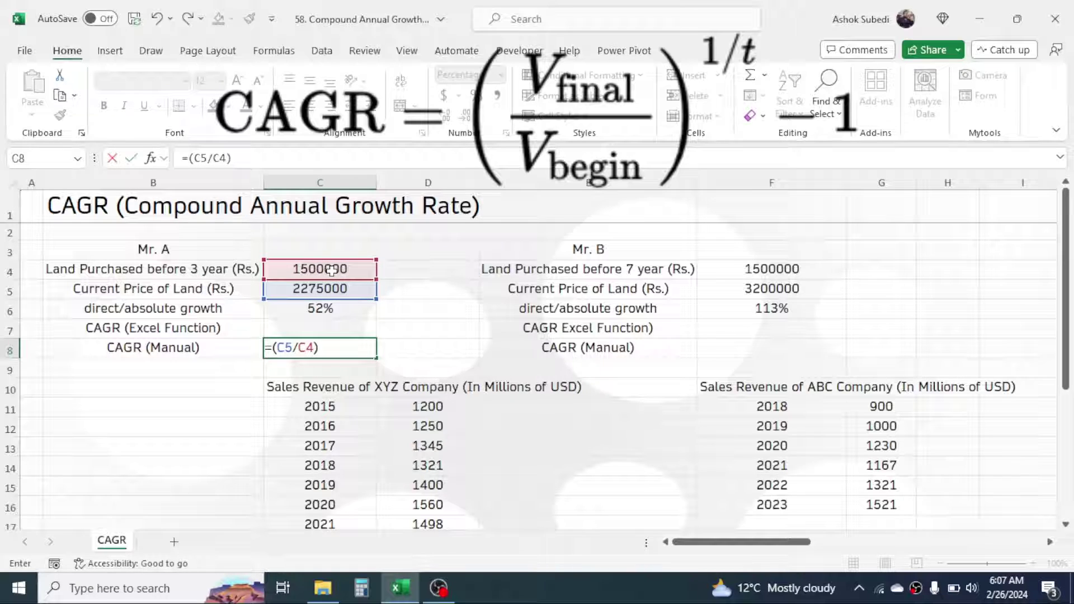
pyautogui.write('^(1/3')
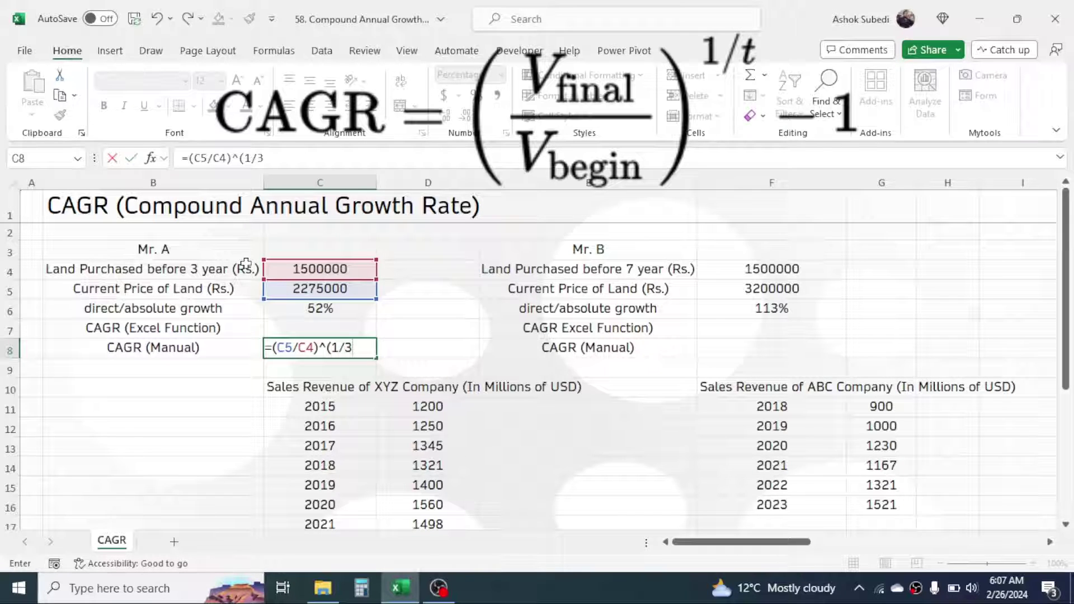
pyautogui.write(')-1')
pyautogui.press('Return')
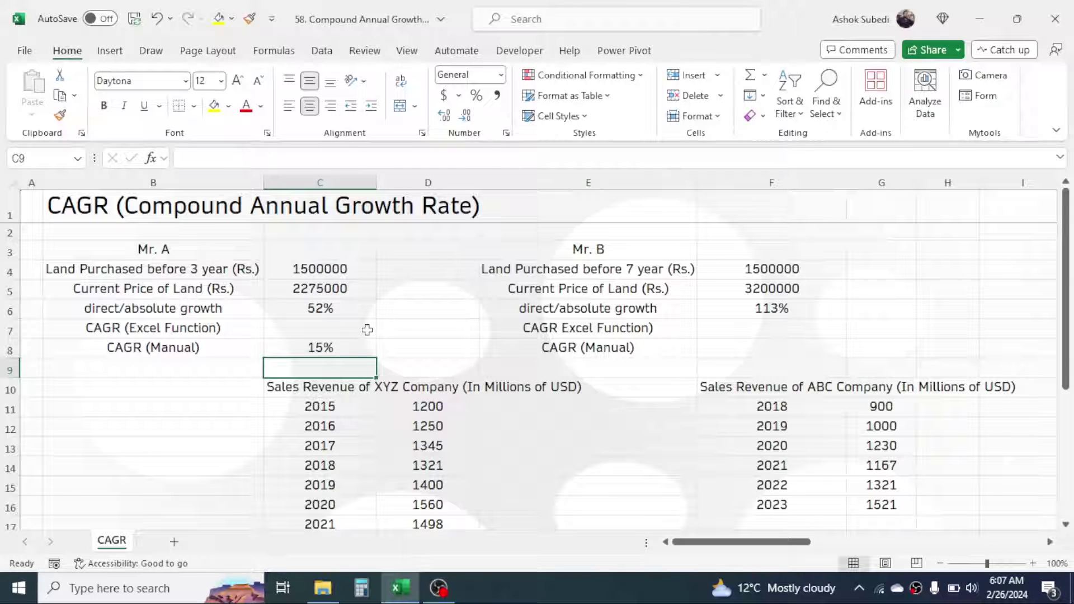
pyautogui.click(333, 347)
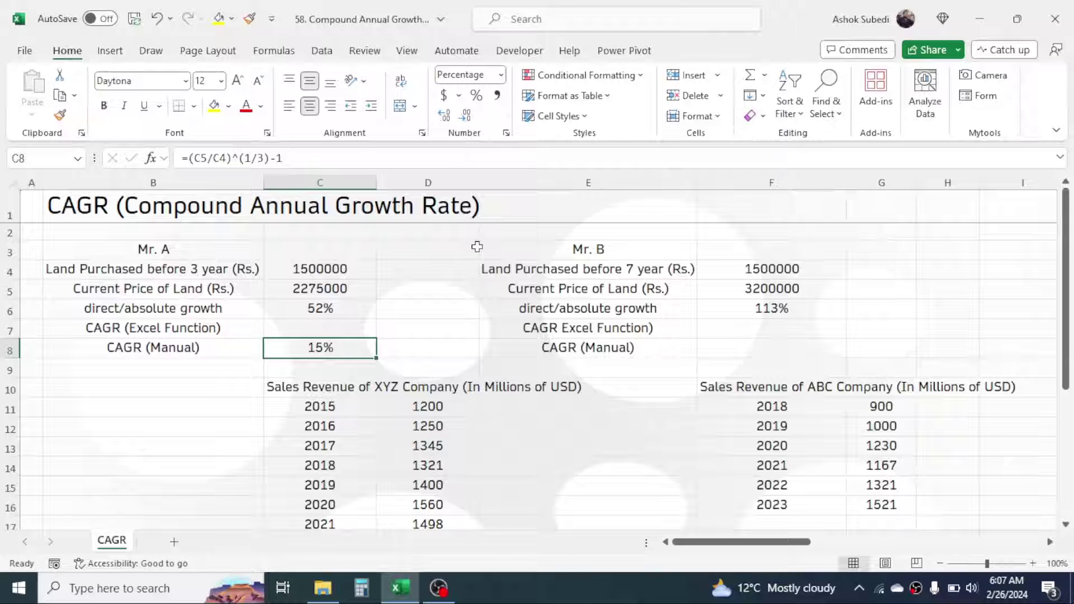
# - Calculate Mr. B's manual CAGR over 7 years in F8 with the formula =(F5/F4)^(1/7)-1
pyautogui.click(772, 348)
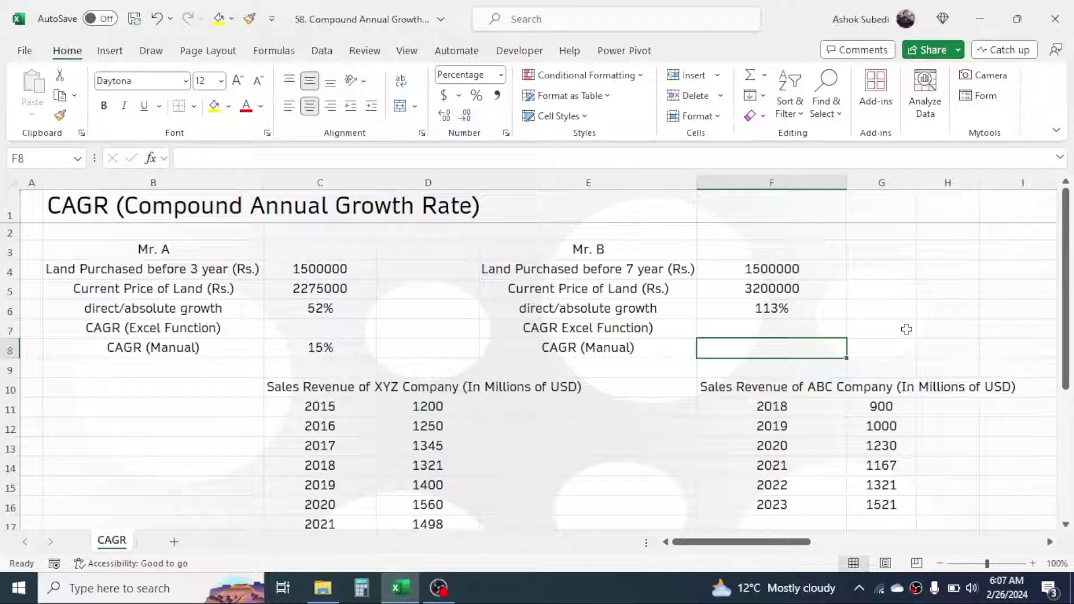
pyautogui.write('=(')
pyautogui.click(787, 290)
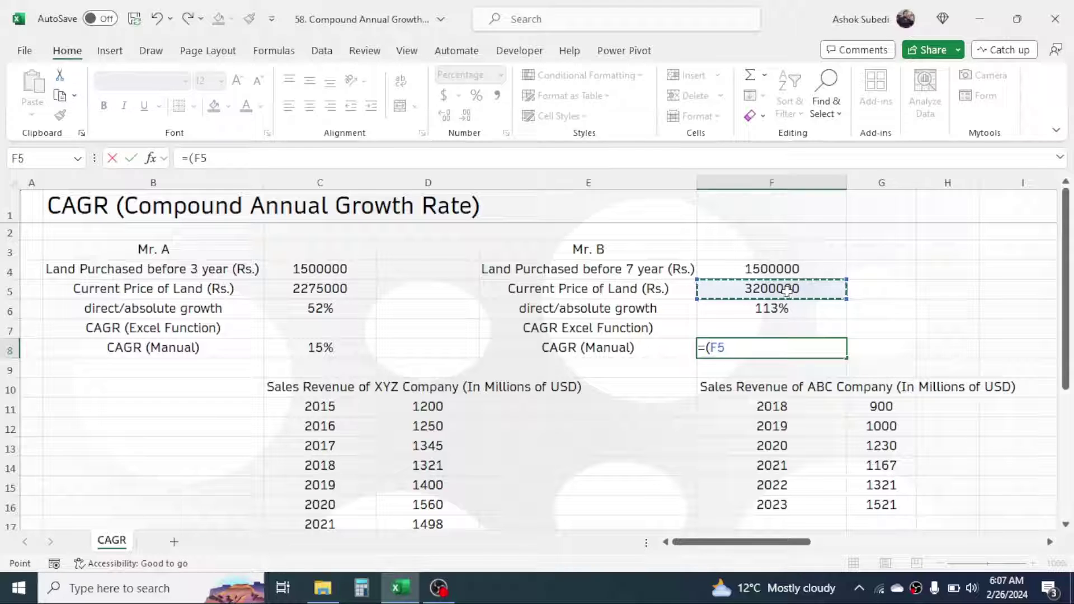
pyautogui.write('/')
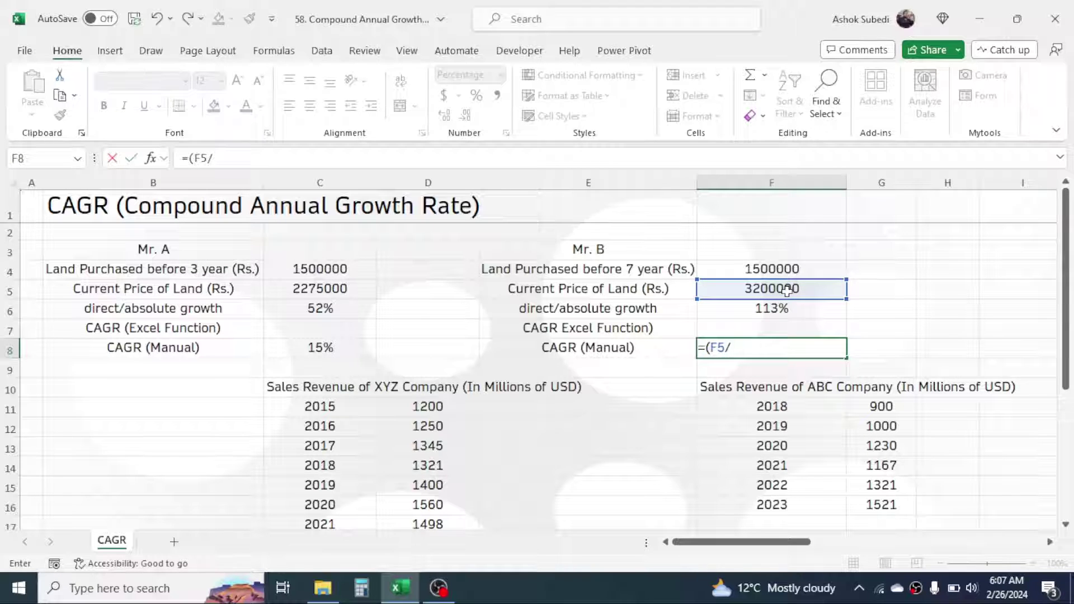
pyautogui.click(803, 266)
pyautogui.write(')^')
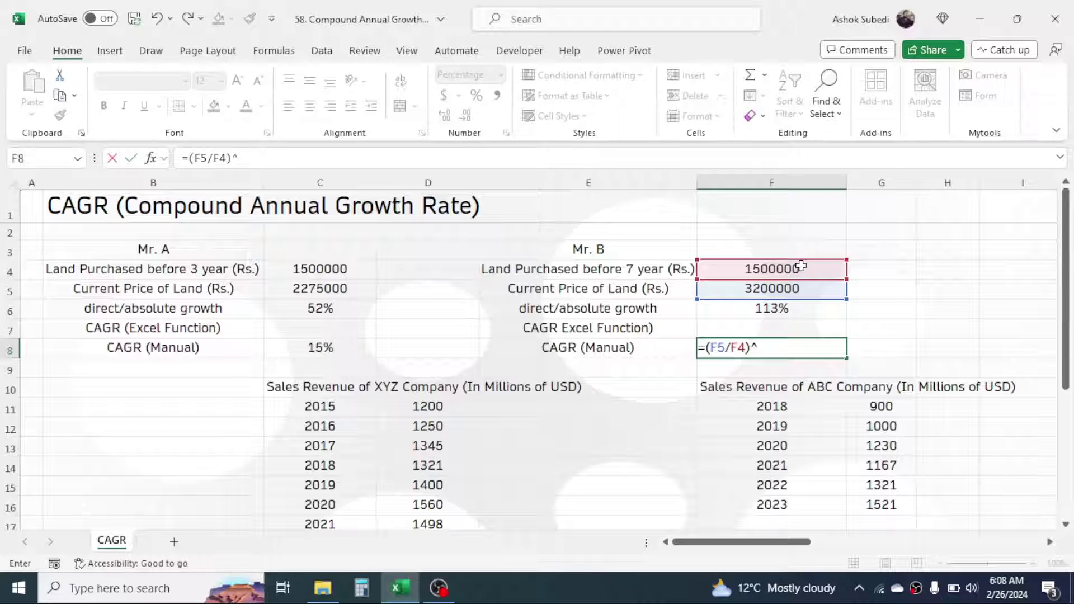
pyautogui.write('(1/7)')
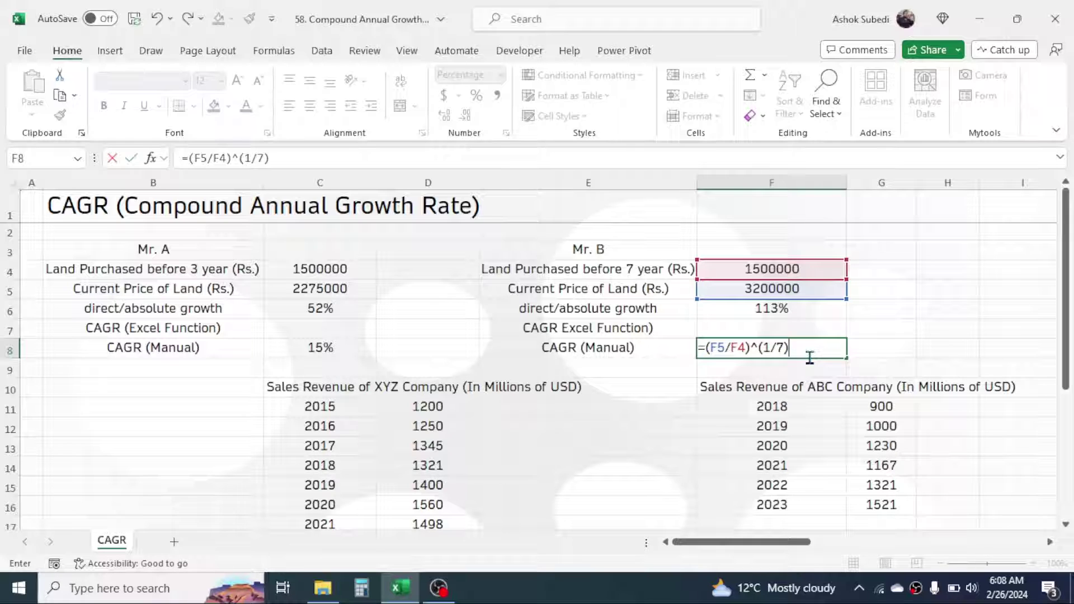
pyautogui.write('-1')
pyautogui.press('Return')
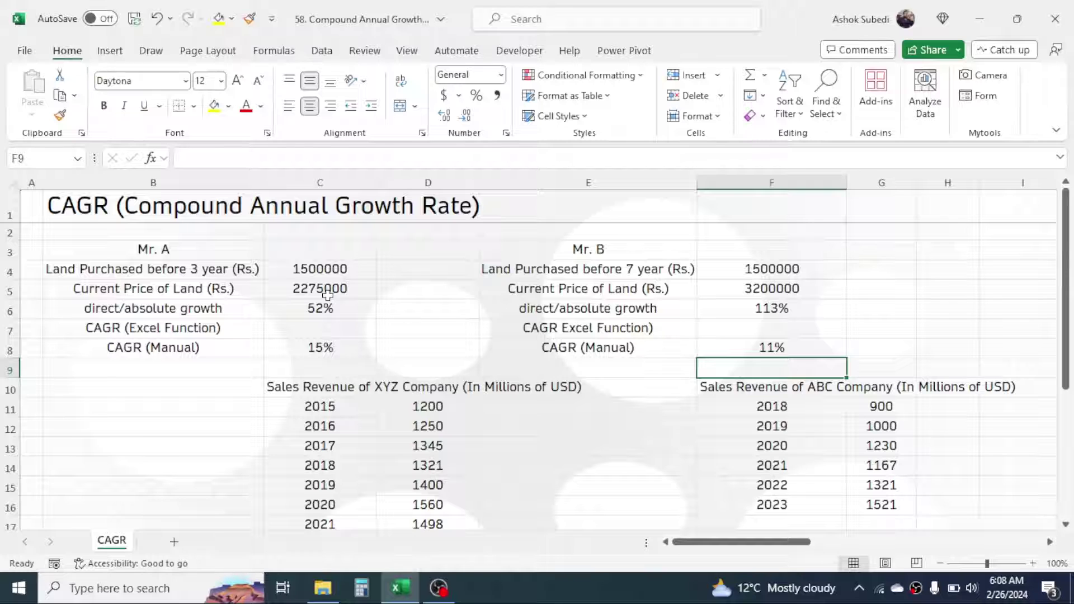
# - Calculate Mr. A's CAGR in C7 with the Excel function formula =RRI(3,C4,C5)
pyautogui.click(304, 326)
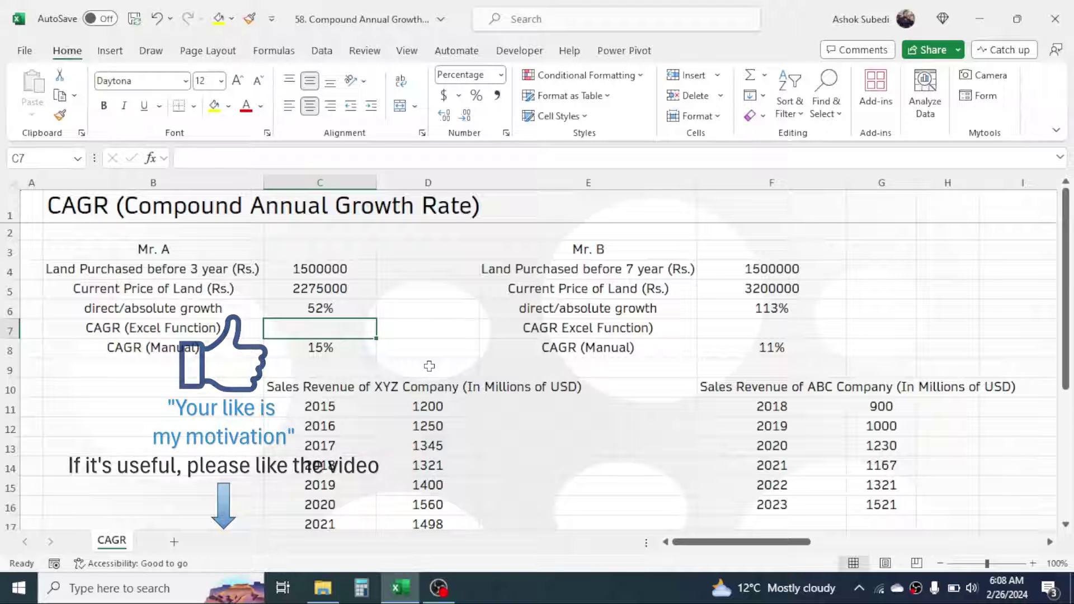
pyautogui.write('=')
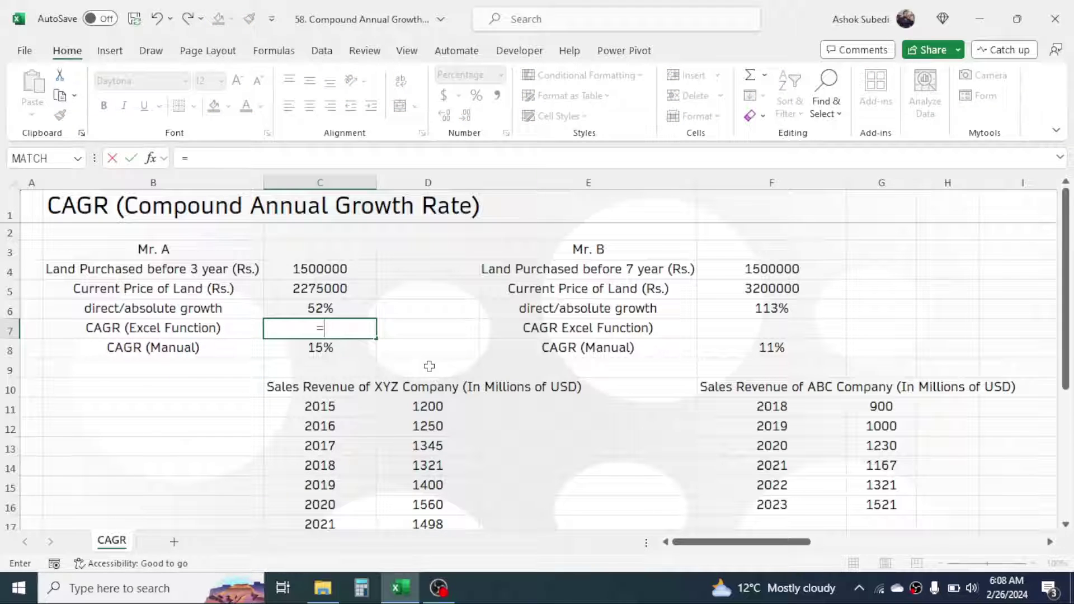
pyautogui.write('RRI')
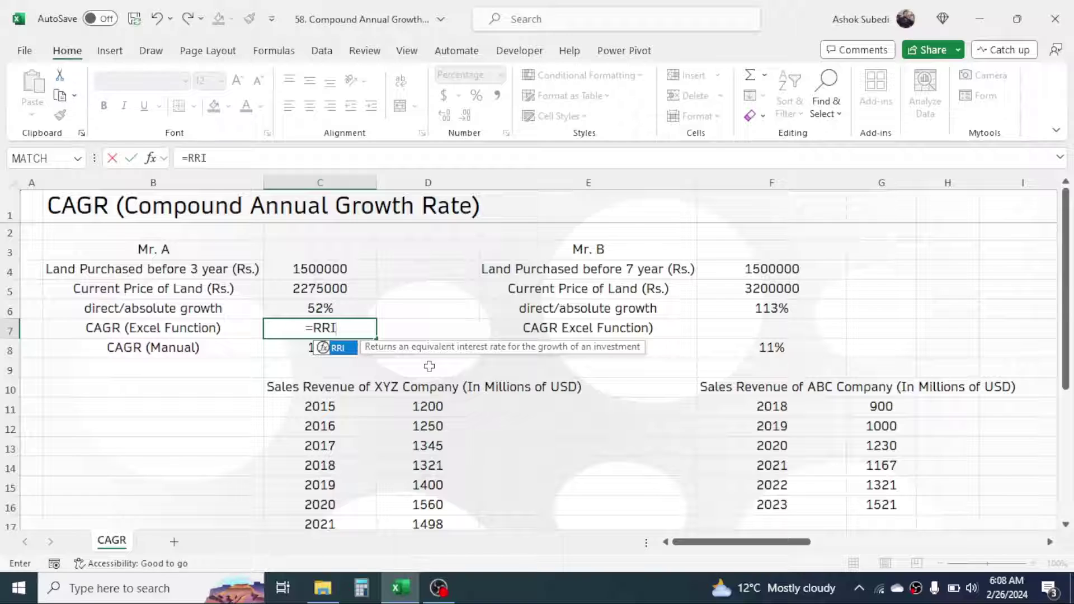
pyautogui.write('(')
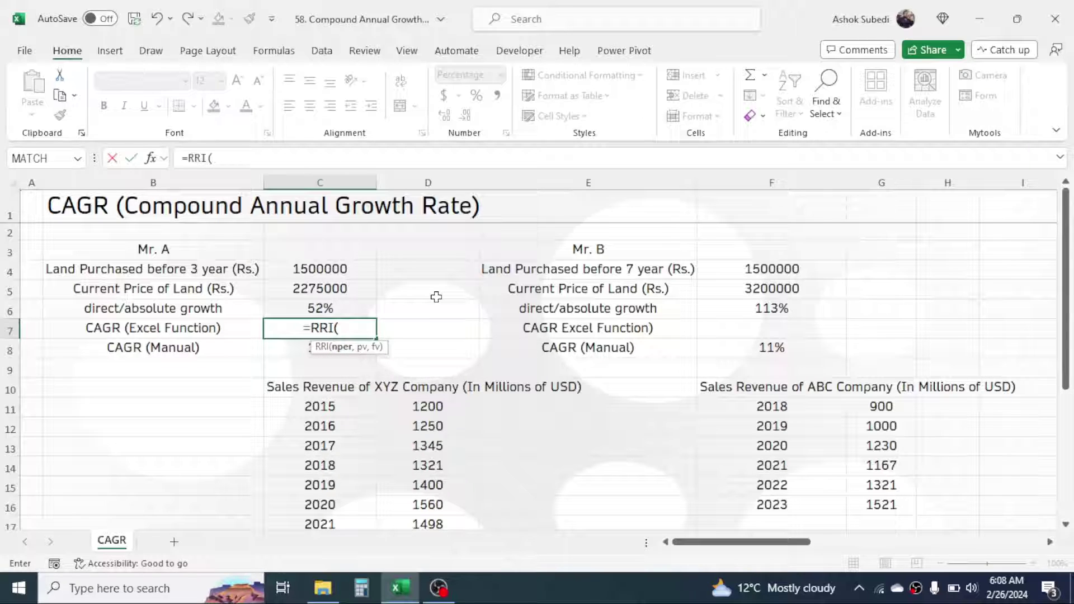
pyautogui.write('3')
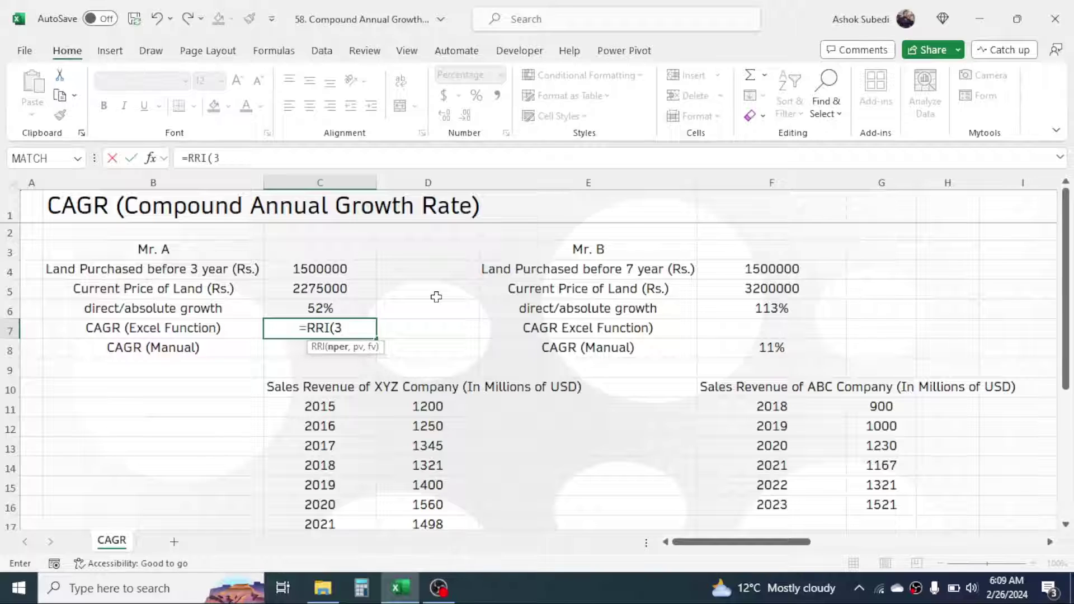
pyautogui.write(',')
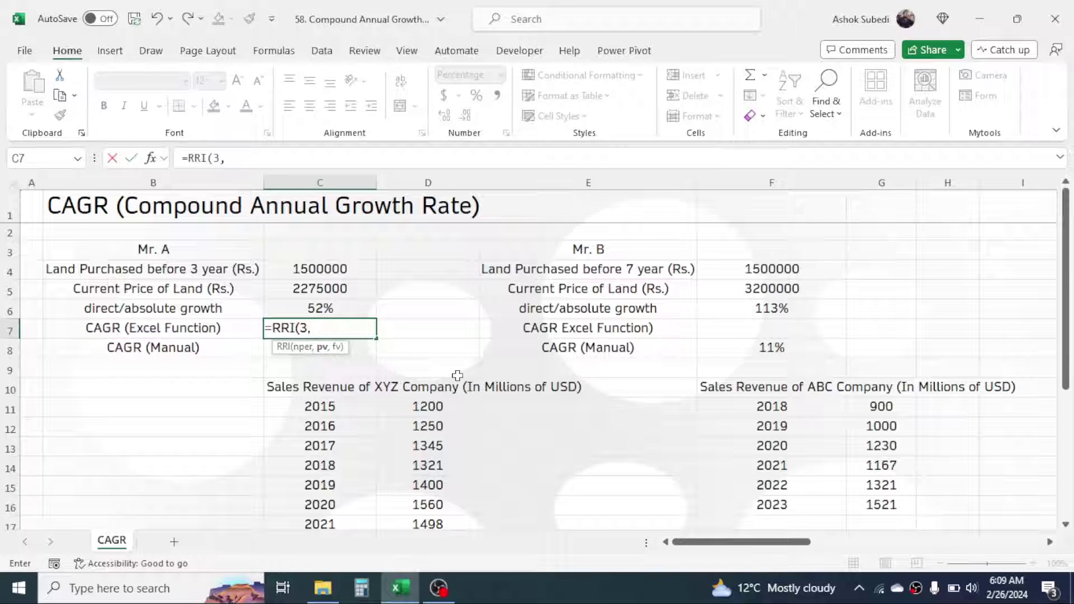
pyautogui.click(339, 269)
pyautogui.write(',')
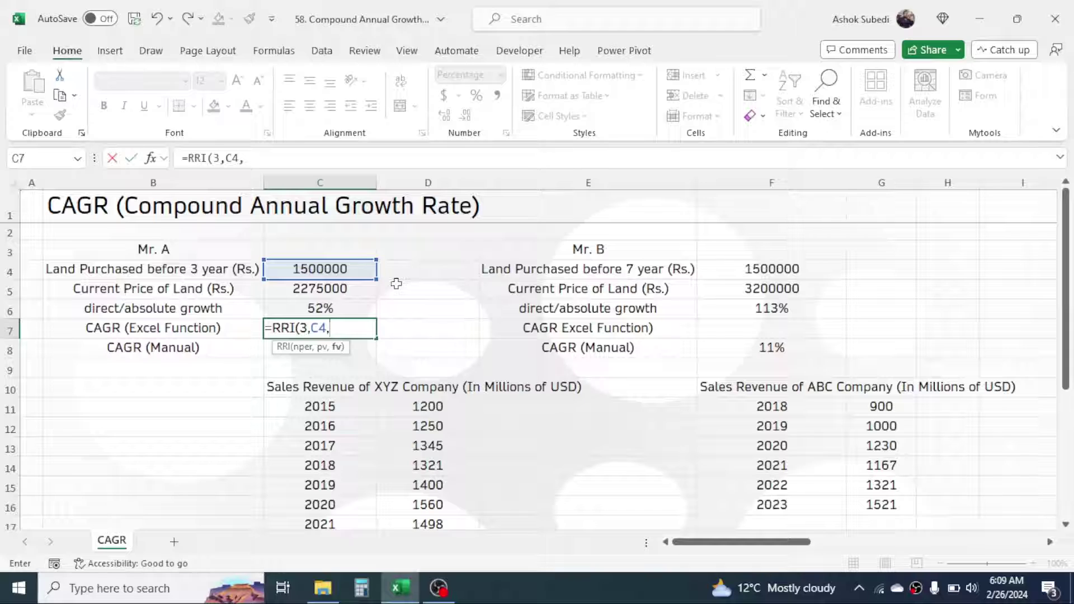
pyautogui.click(333, 290)
pyautogui.write(')')
pyautogui.press('Return')
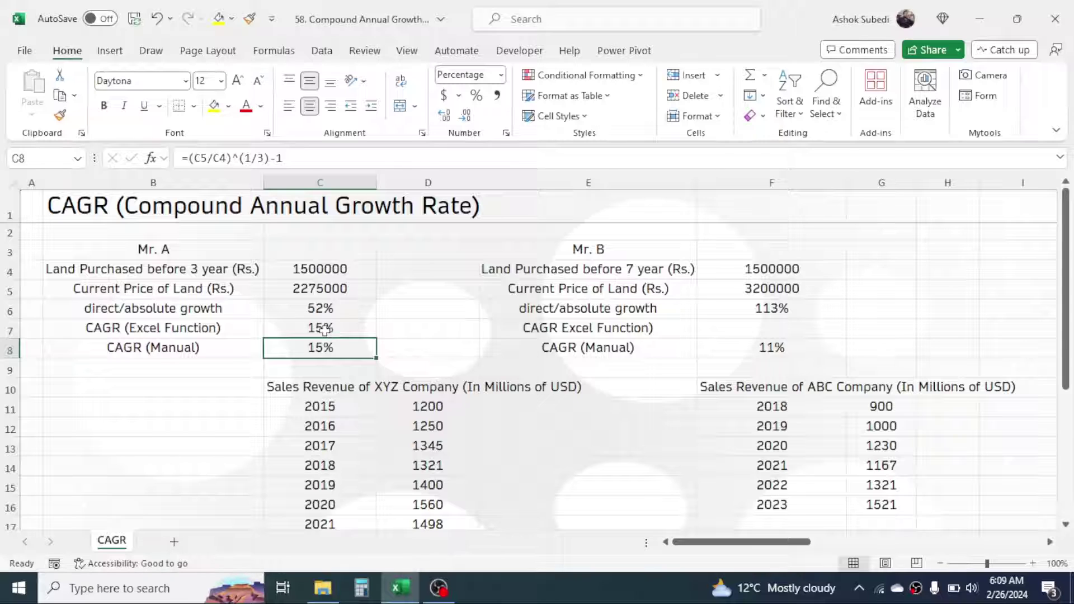
# - Calculate Mr. B's CAGR in F7 with the Excel function formula =RRI(7,F4,F5)
pyautogui.click(775, 333)
pyautogui.write('=')
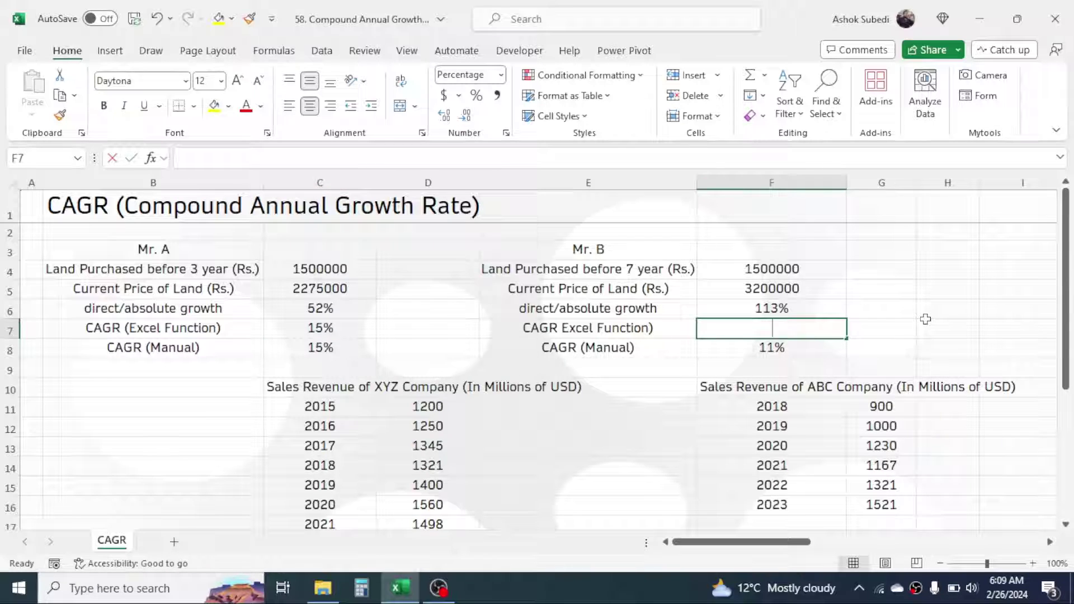
pyautogui.write('RRI(')
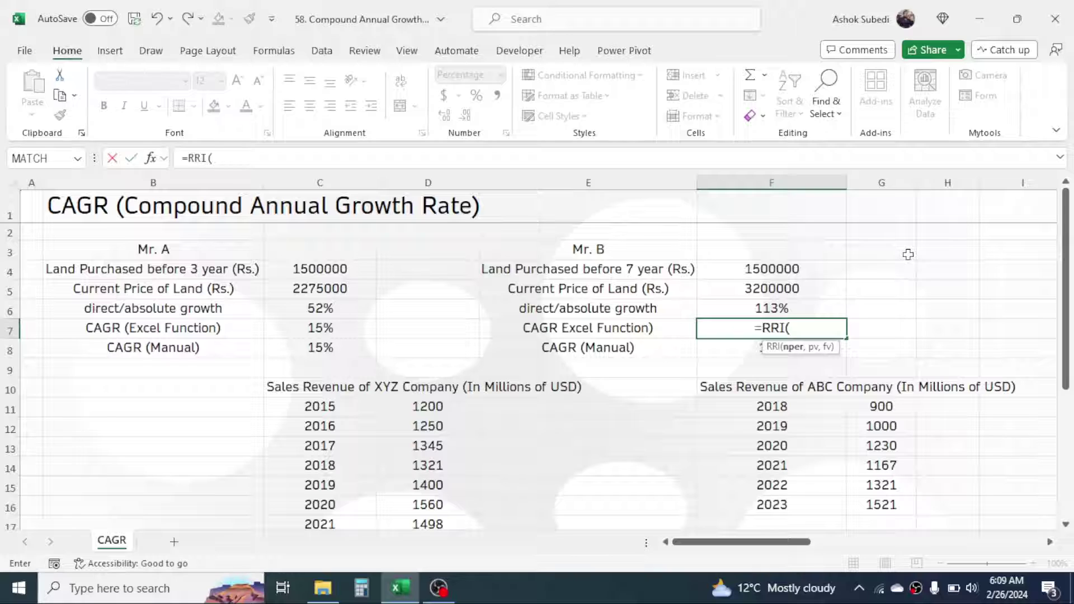
pyautogui.write('7,')
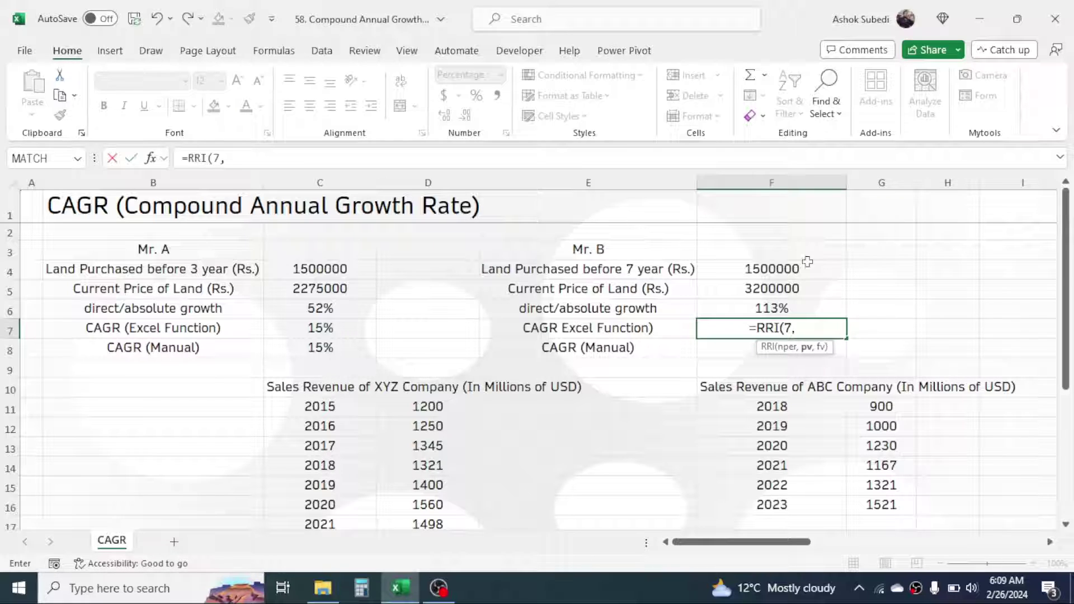
pyautogui.click(782, 265)
pyautogui.write(',')
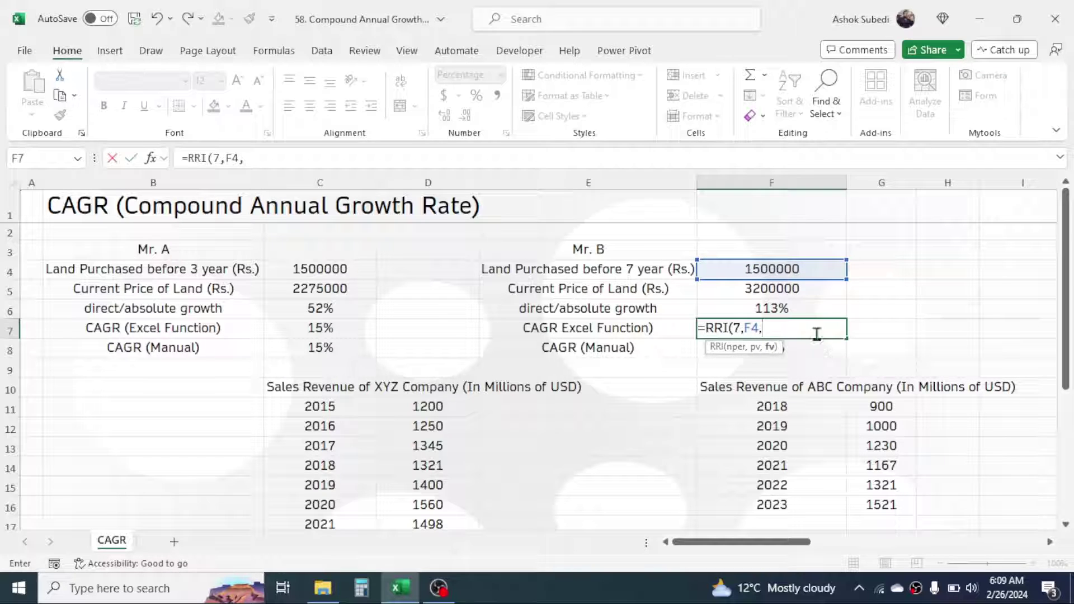
pyautogui.click(785, 290)
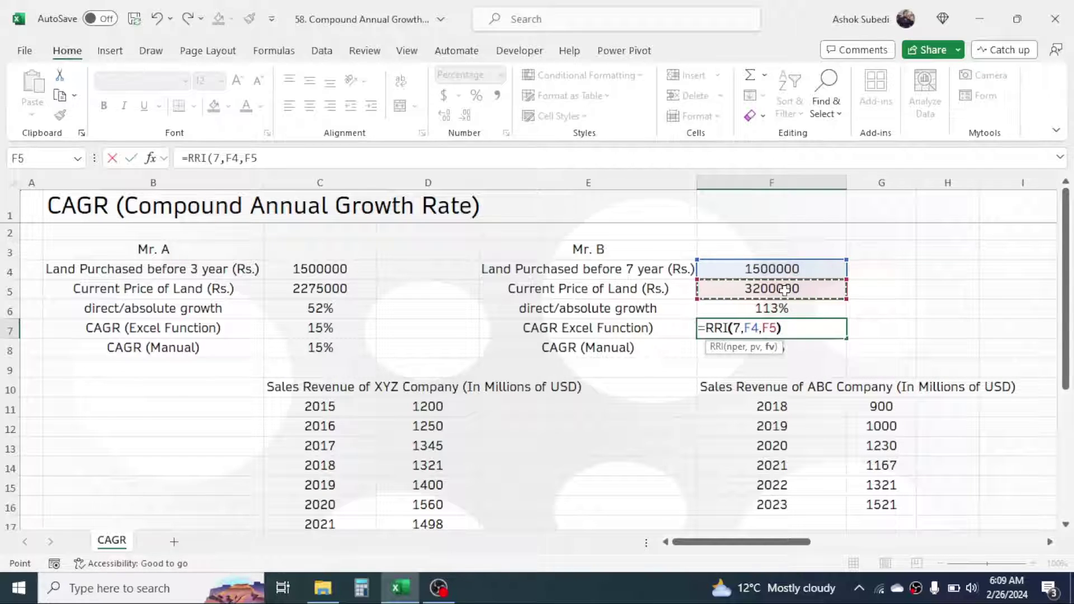
pyautogui.write(')')
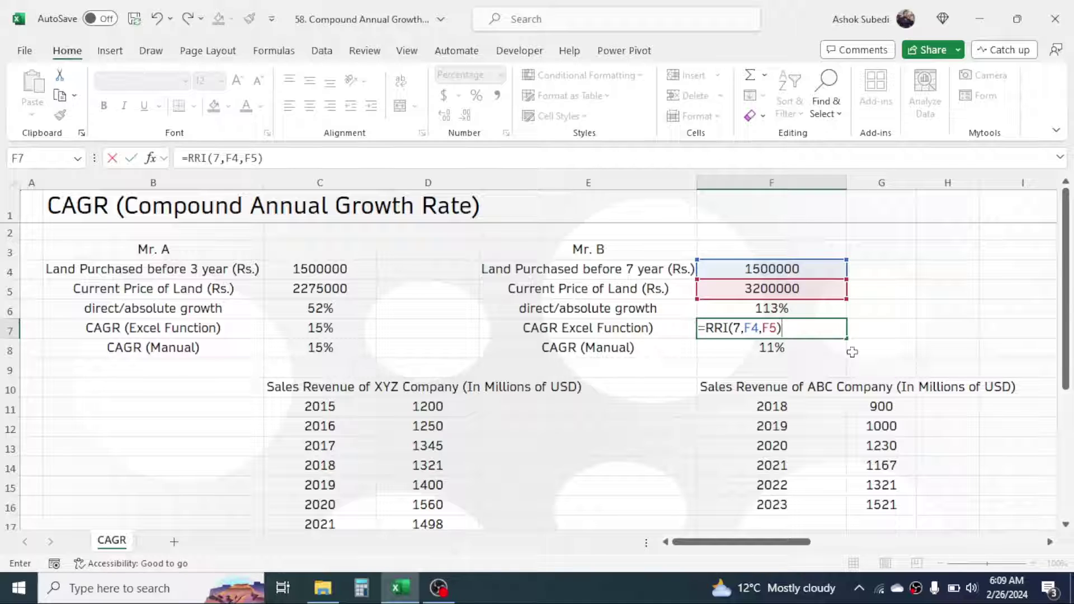
pyautogui.press('Return')
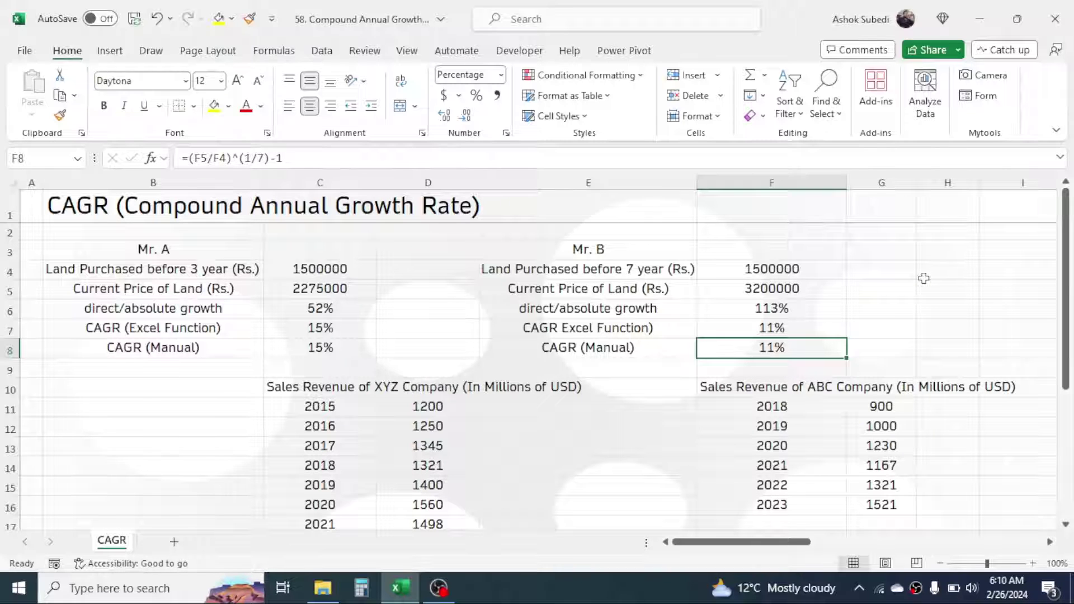
# - Examine the yearly sales revenue tables of XYZ Company and ABC Company below the land investments
pyautogui.click(333, 343)
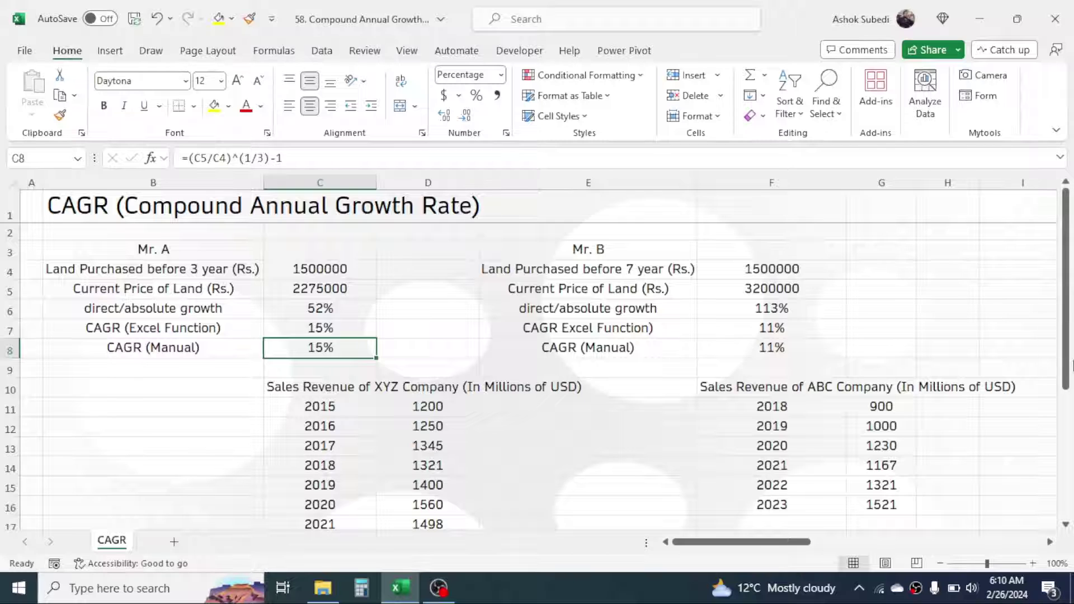
pyautogui.moveTo(1066, 526); pyautogui.dragTo(1067, 529)
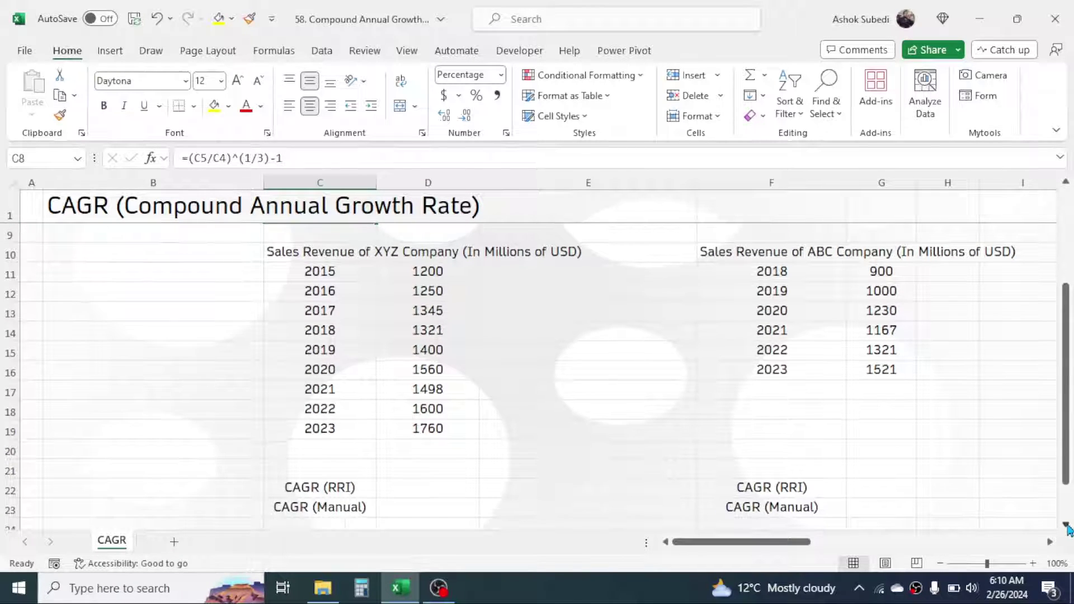
pyautogui.click(557, 353)
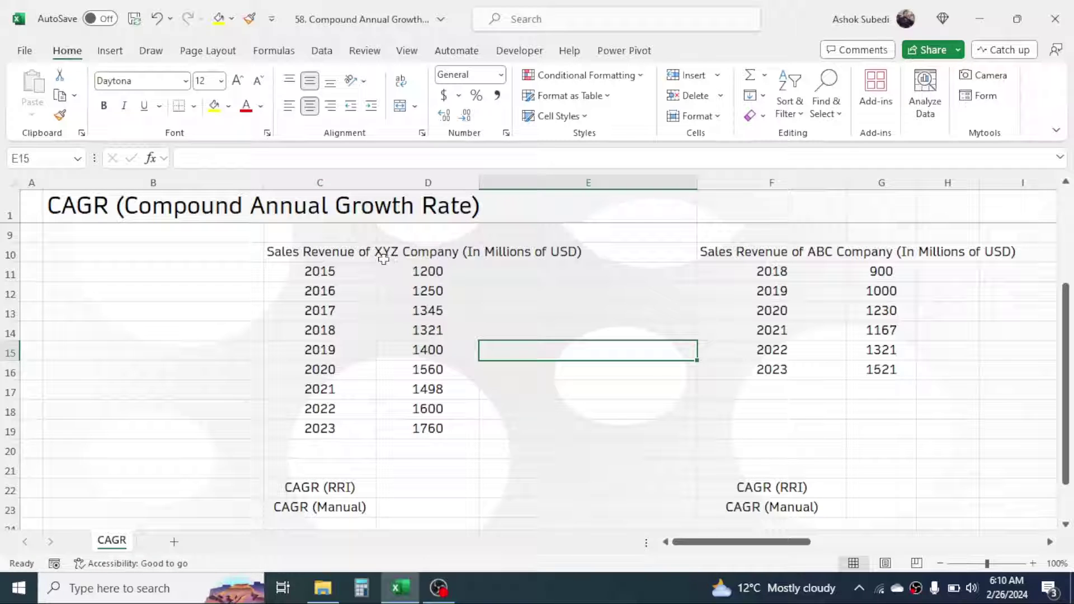
pyautogui.moveTo(295, 255); pyautogui.dragTo(428, 430)
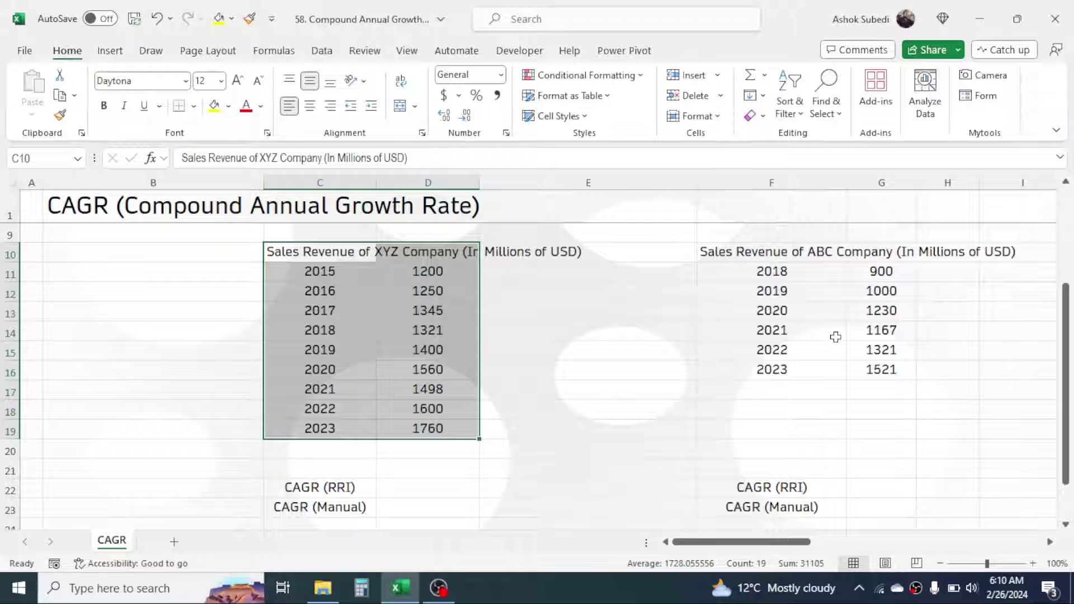
pyautogui.moveTo(758, 270); pyautogui.dragTo(875, 368)
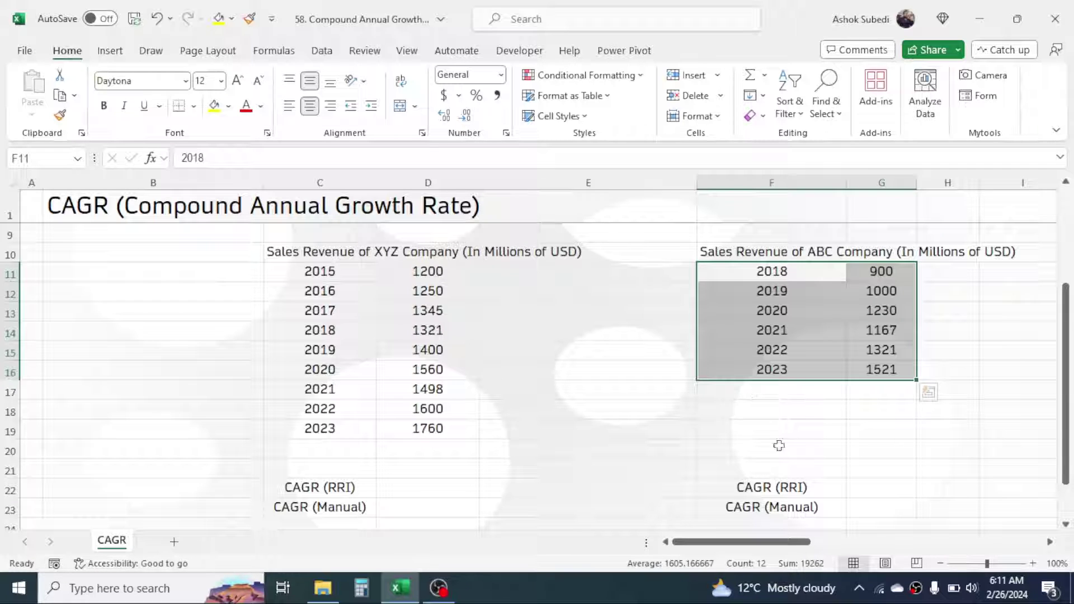
pyautogui.moveTo(1066, 344); pyautogui.dragTo(1069, 348)
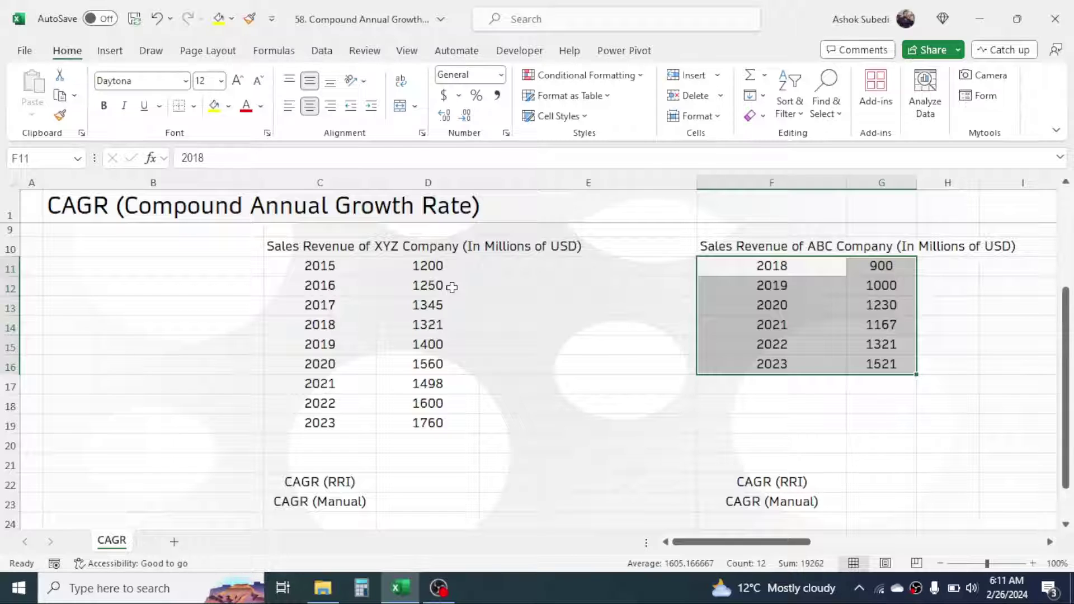
# - Calculate XYZ Company's revenue CAGR over 8 years in D22 with the formula =RRI(8,D11,D19)
pyautogui.click(426, 490)
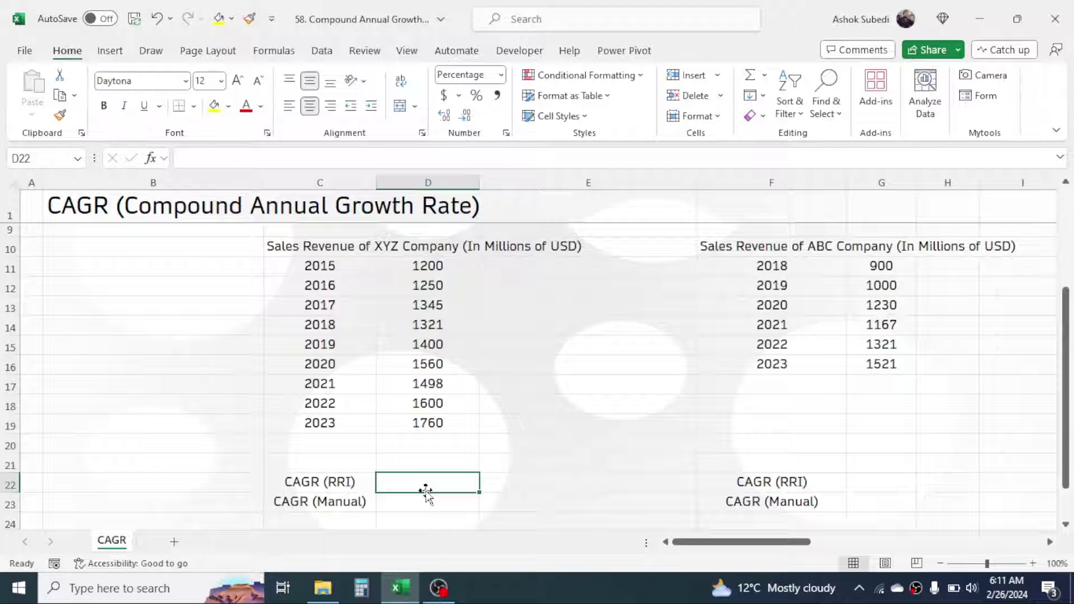
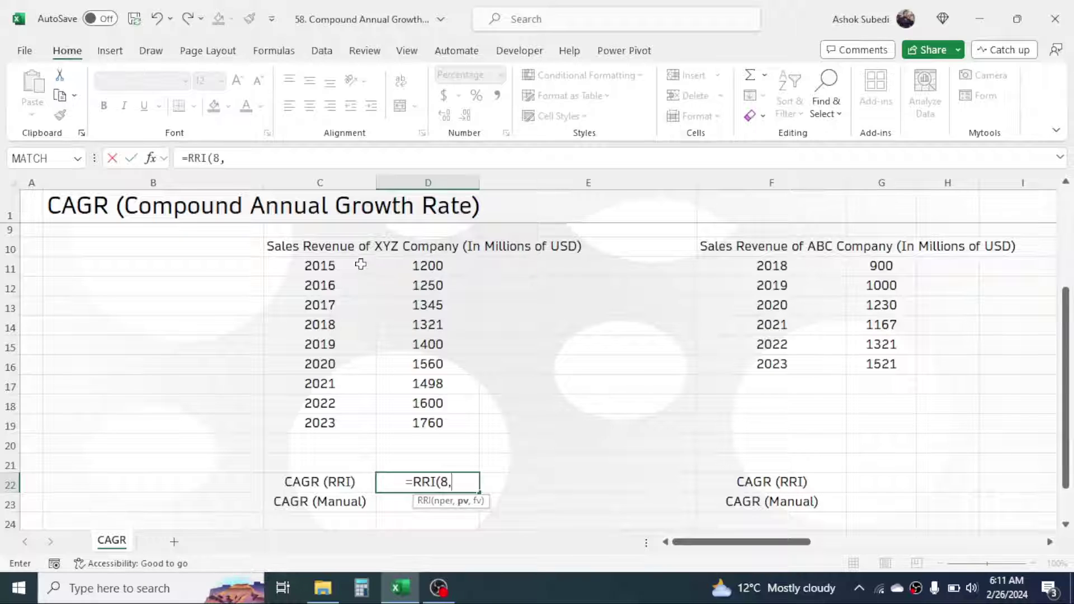
pyautogui.click(428, 271)
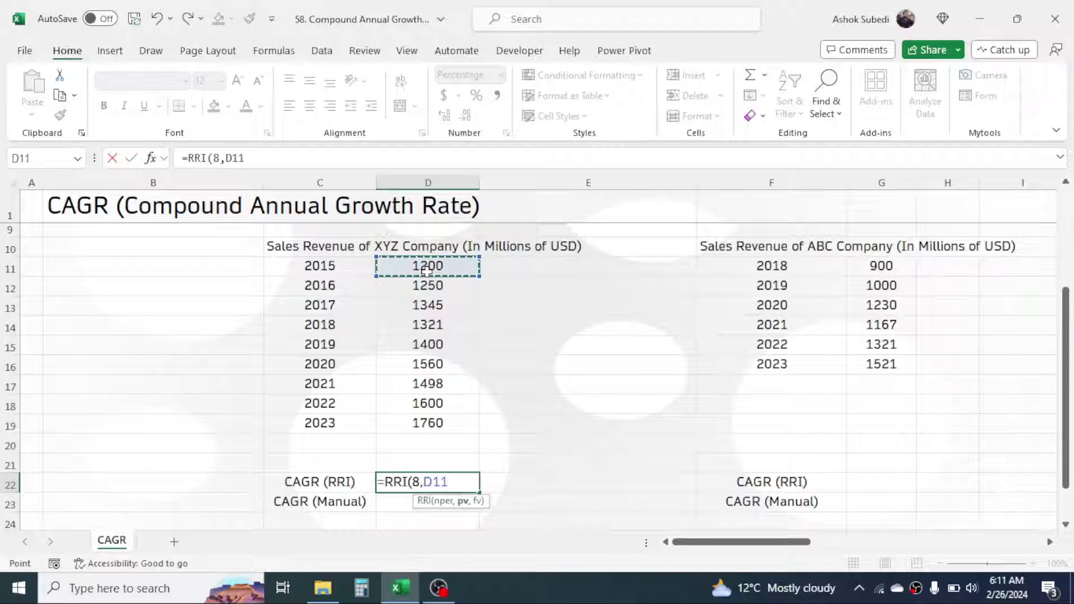
pyautogui.write(',')
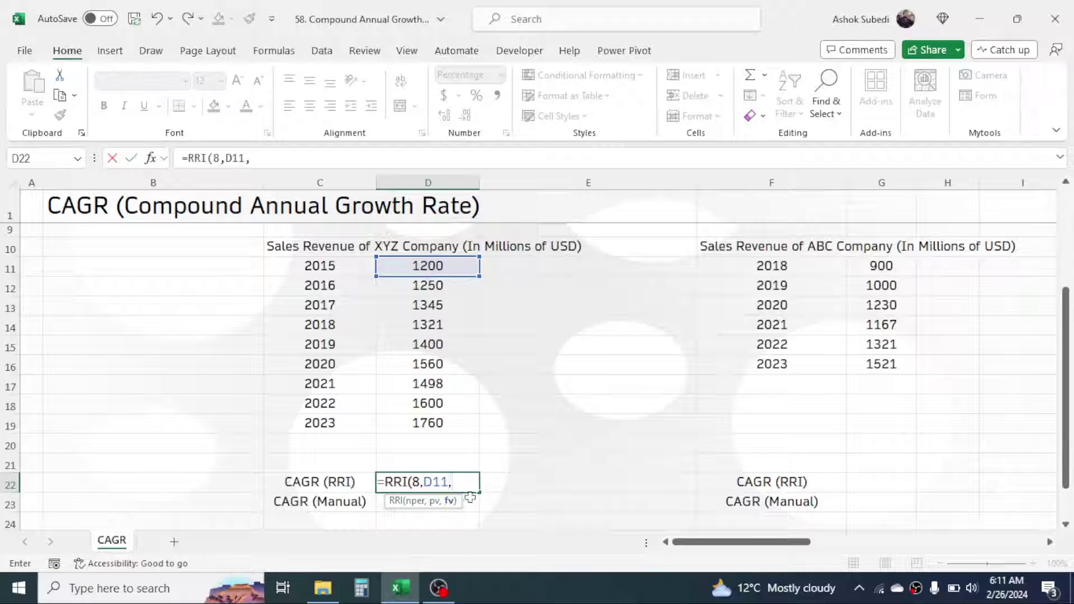
pyautogui.click(451, 427)
pyautogui.write(')')
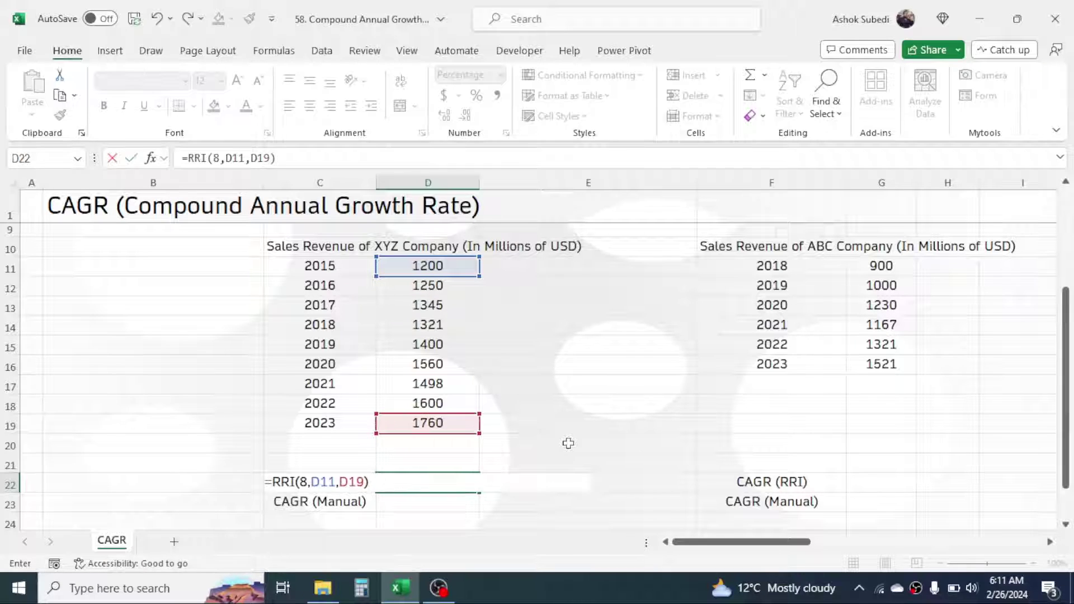
pyautogui.press('Return')
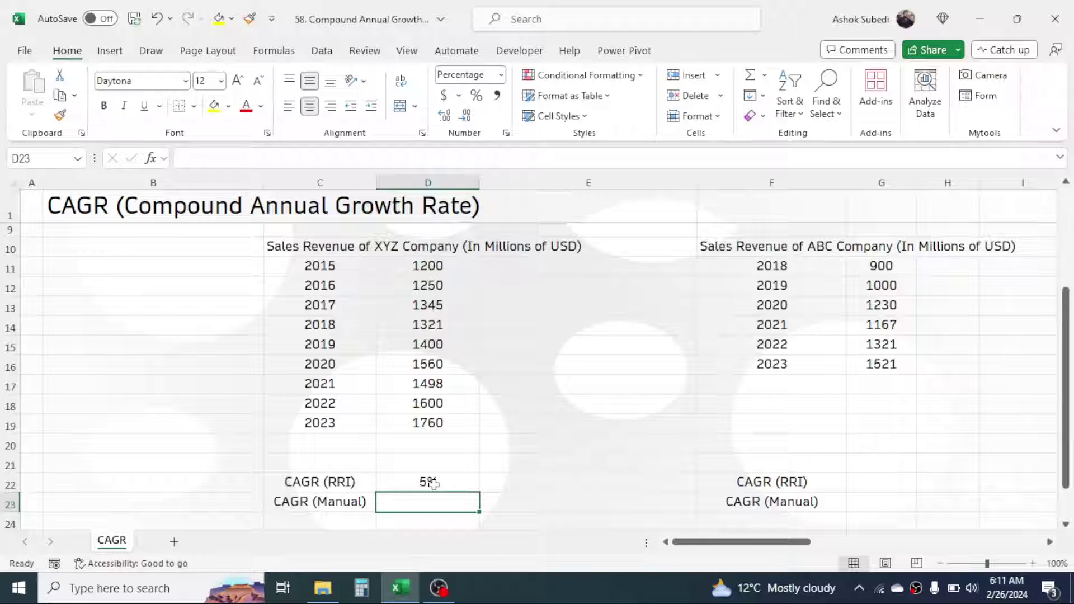
# - Calculate ABC Company's revenue CAGR over 5 years in G22 with the formula =RRI(5,G11,G16)
pyautogui.click(889, 478)
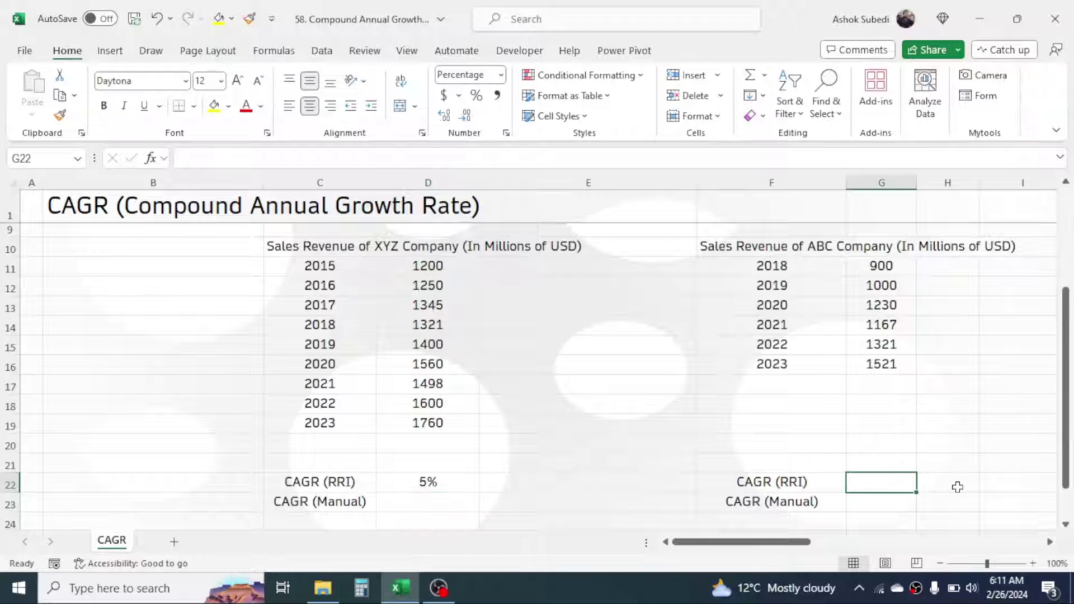
pyautogui.write('=')
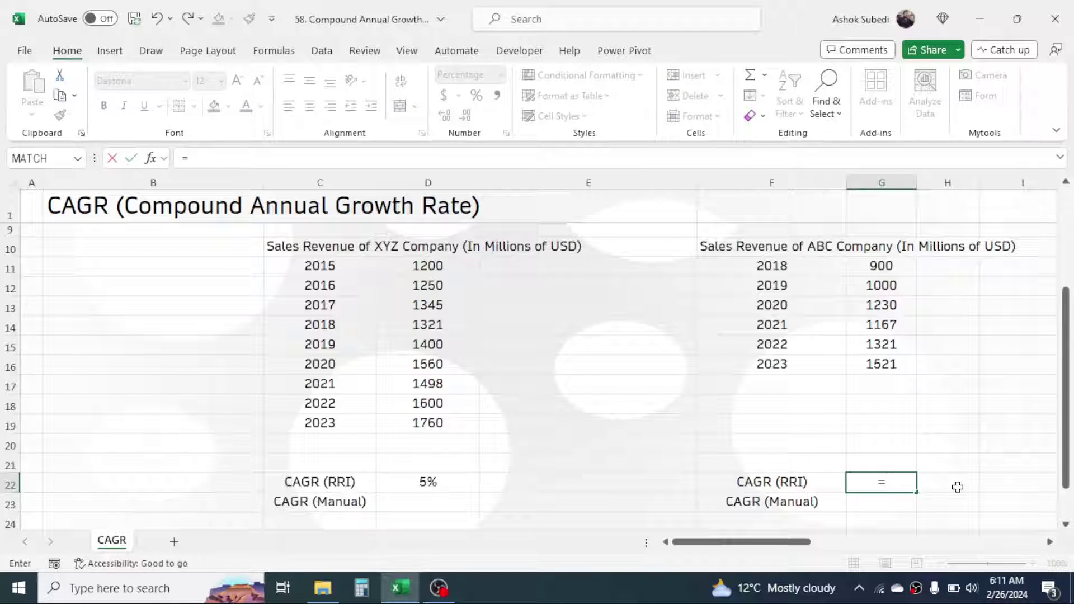
pyautogui.write('RRI(')
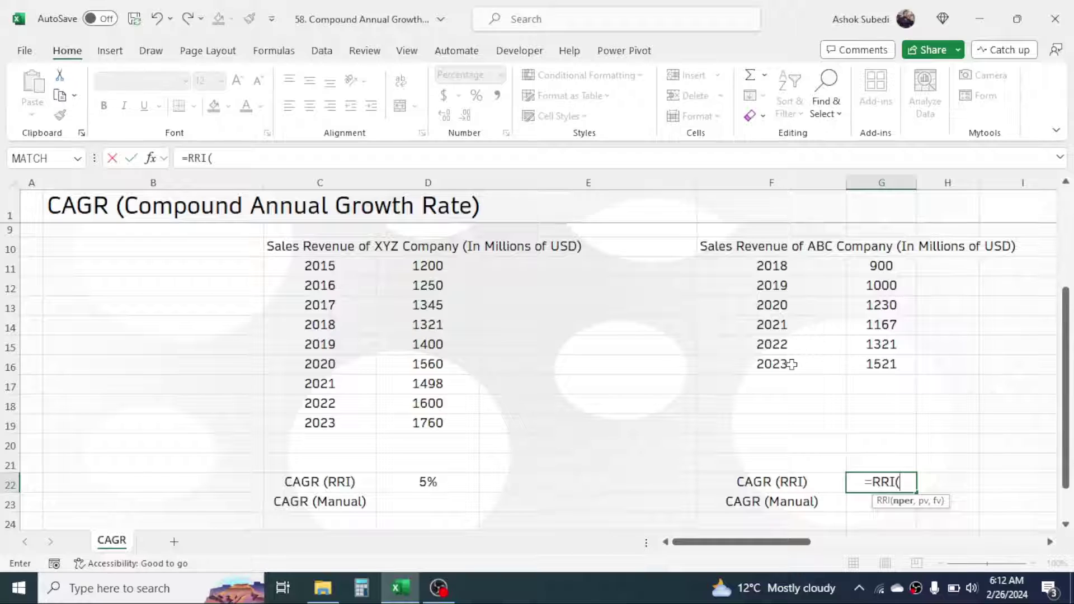
pyautogui.write('5')
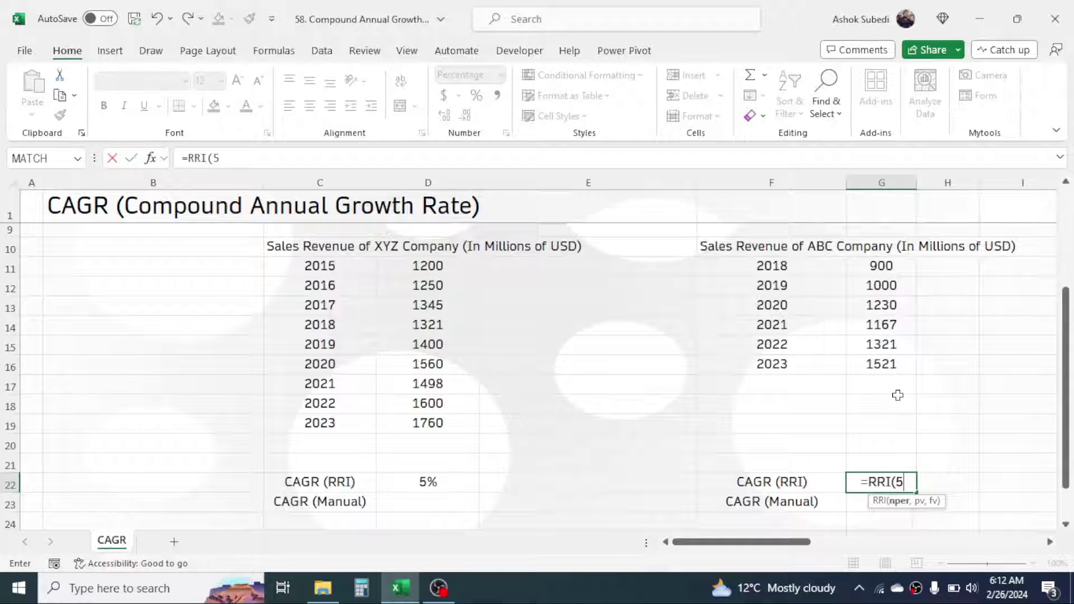
pyautogui.write(',')
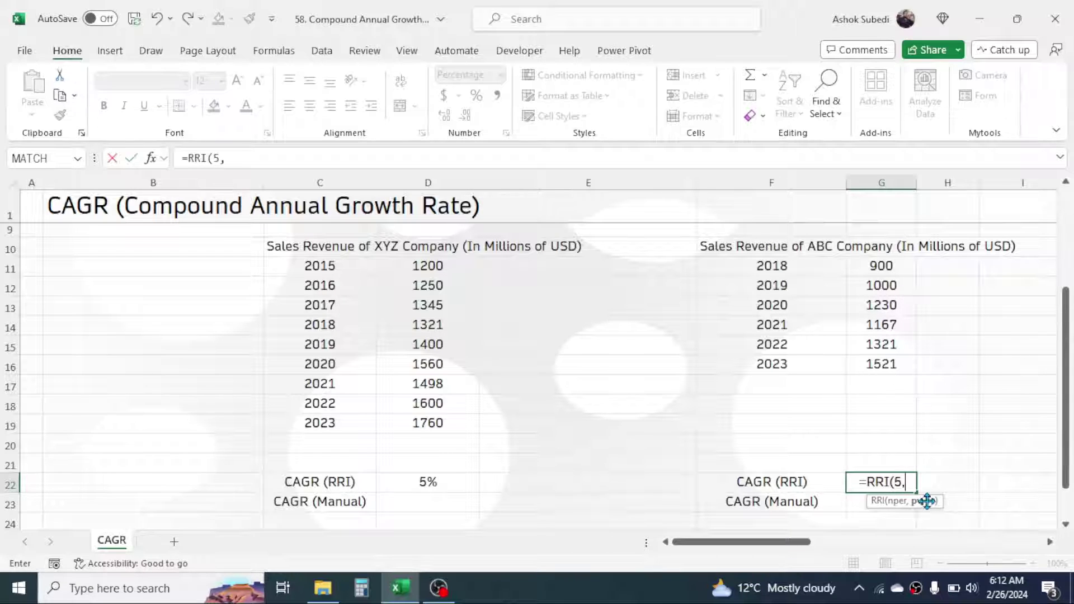
pyautogui.click(892, 265)
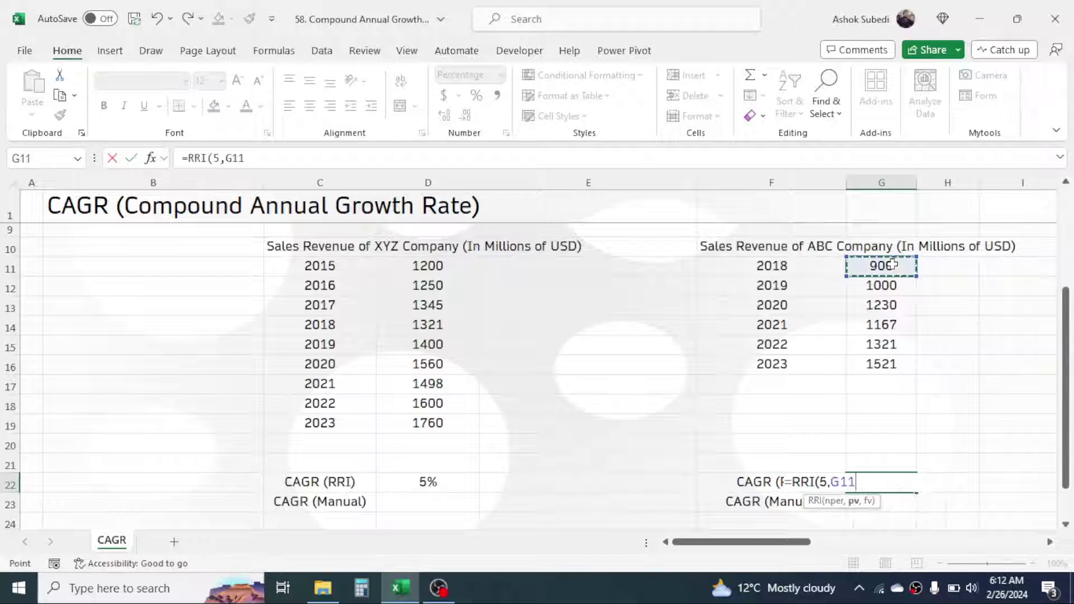
pyautogui.write(',')
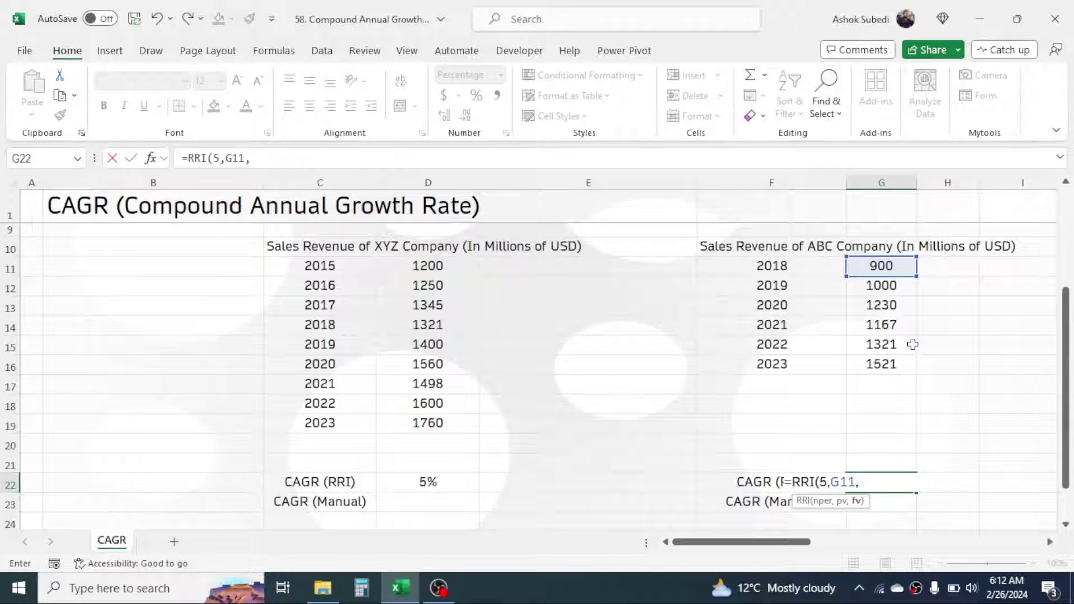
pyautogui.click(890, 364)
pyautogui.write(')')
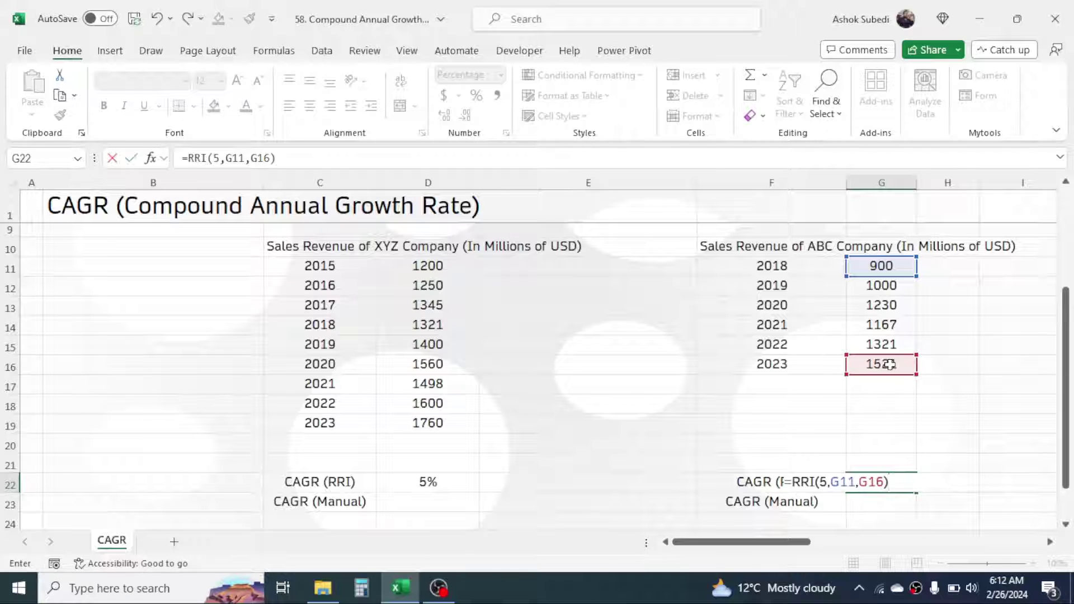
pyautogui.press('Return')
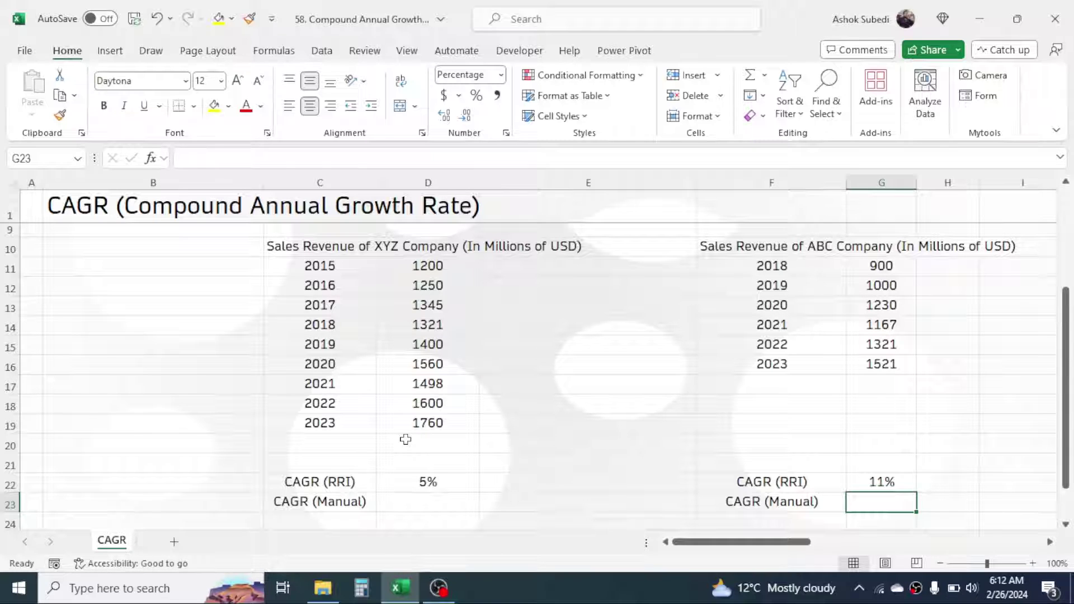
# - Calculate XYZ Company's manual CAGR over 8 years in D23 with the formula =(D19/D11)^(1/8)-1
pyautogui.click(421, 502)
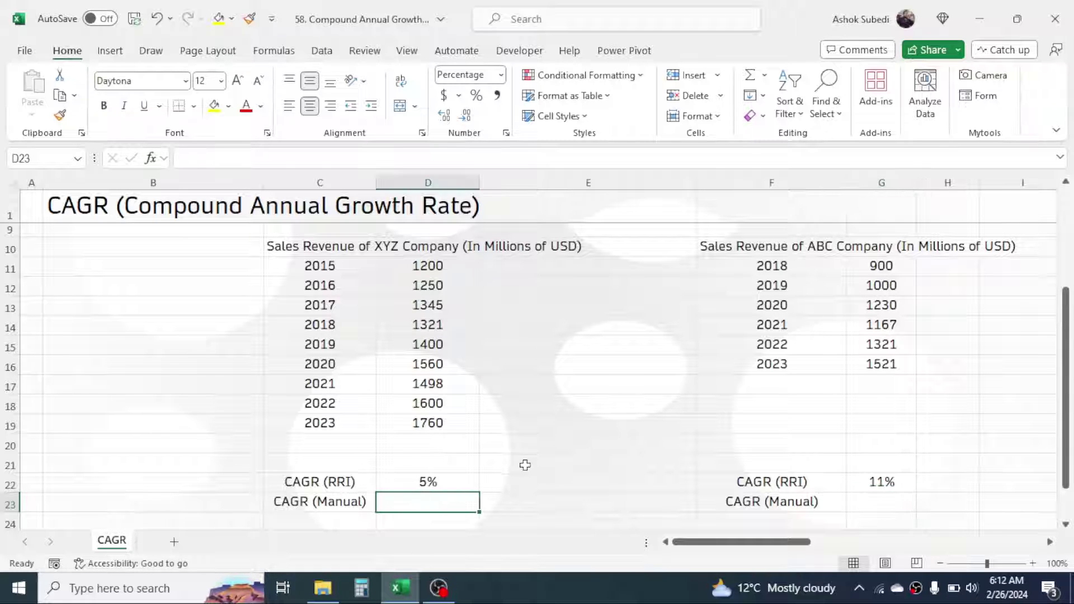
pyautogui.write('=')
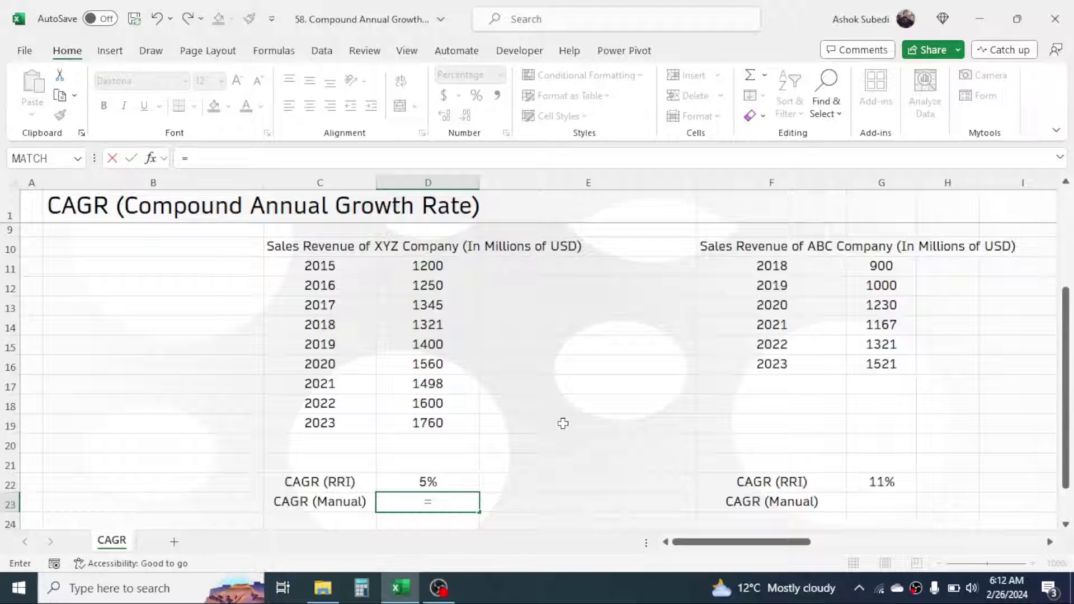
pyautogui.write('(')
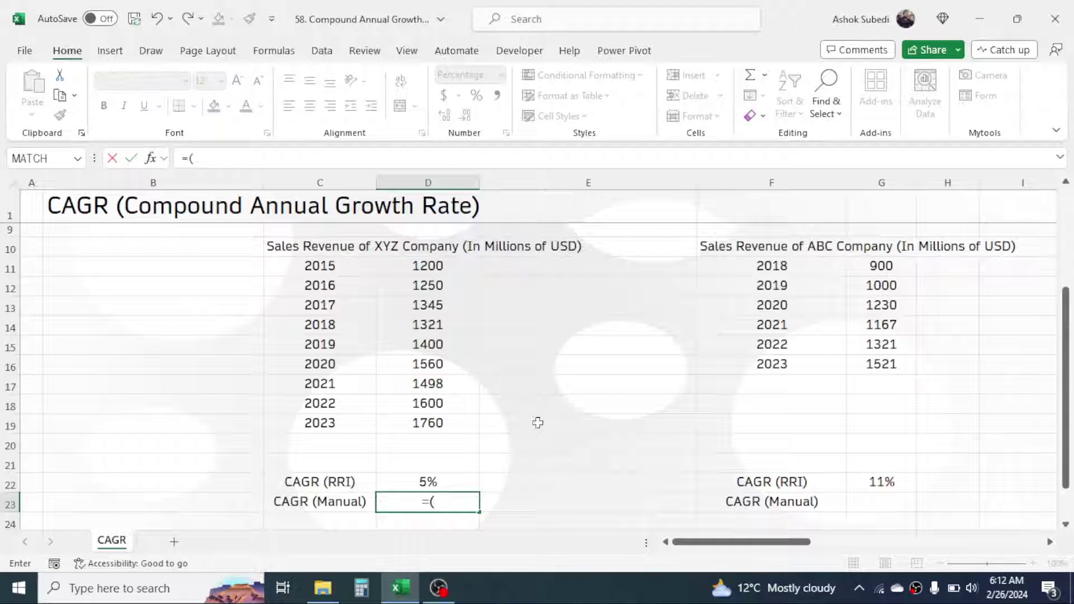
pyautogui.click(439, 424)
pyautogui.write('/')
pyautogui.click(453, 267)
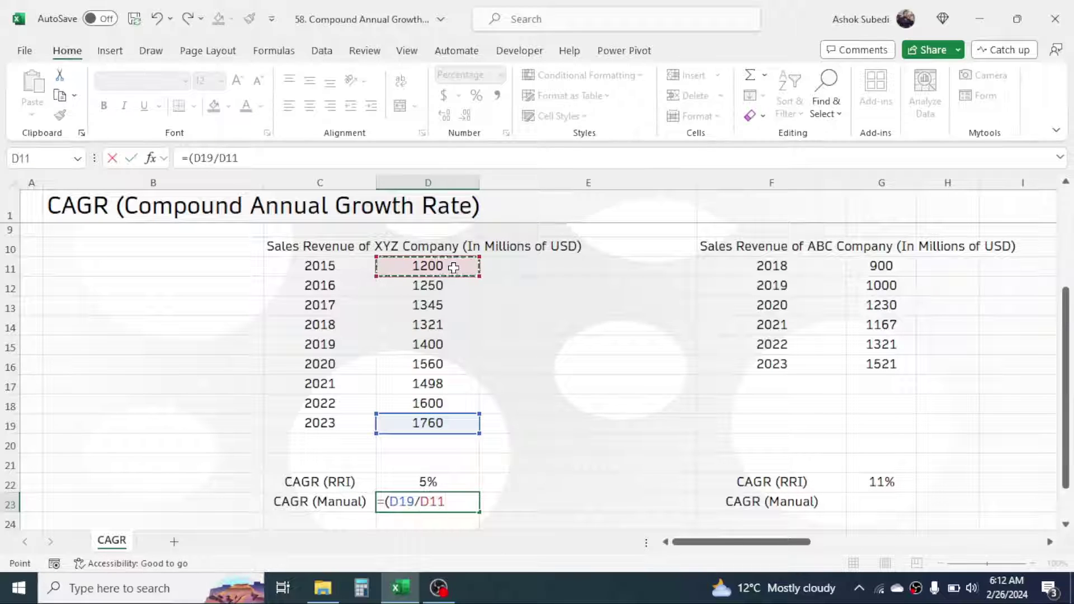
pyautogui.write(')')
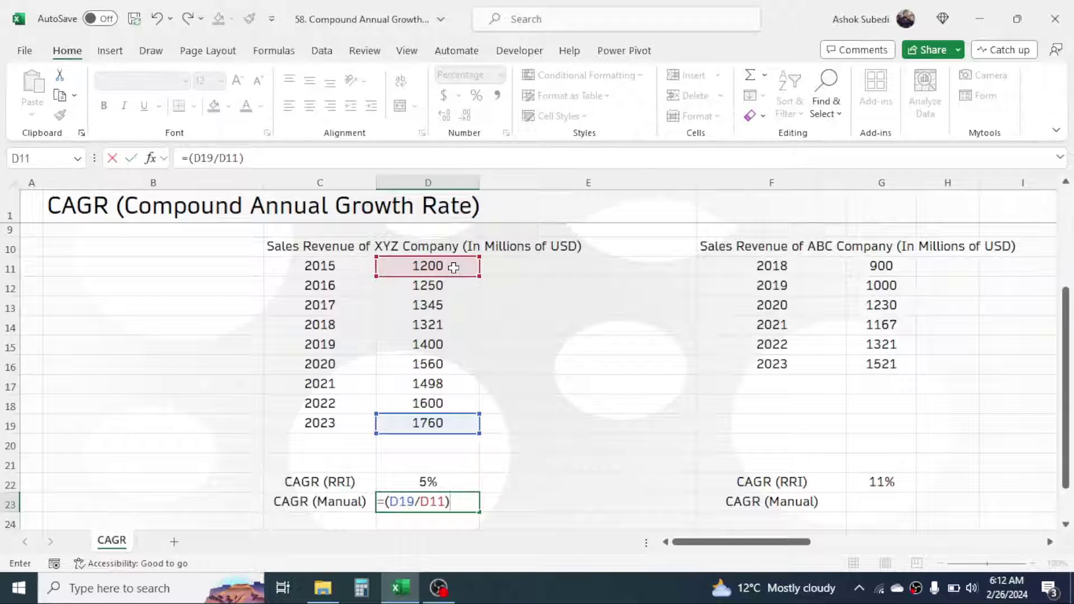
pyautogui.write('^(1/8)')
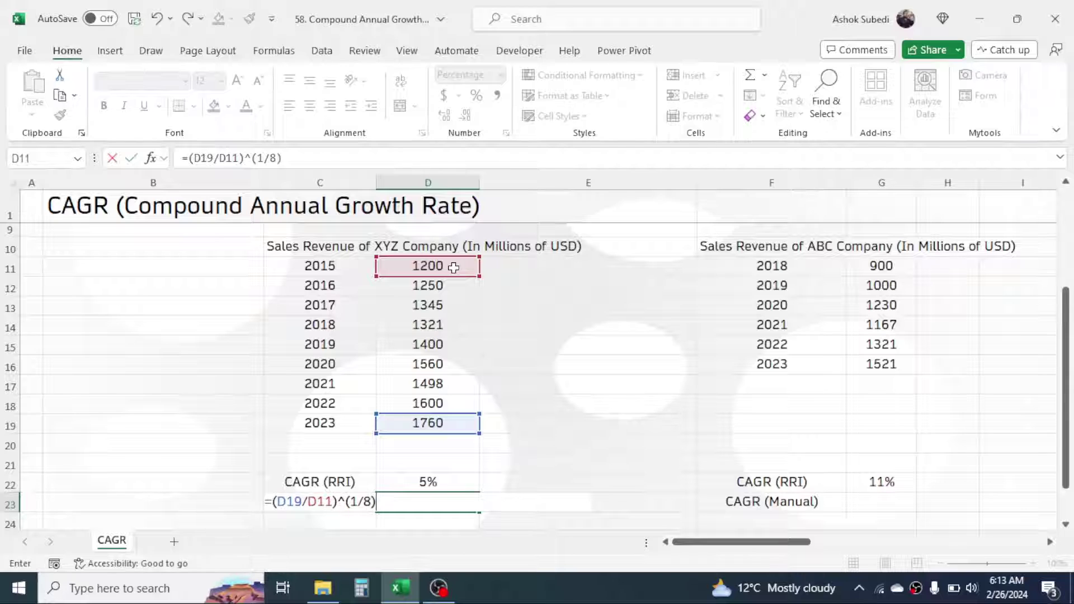
pyautogui.write('-1')
pyautogui.press('Return')
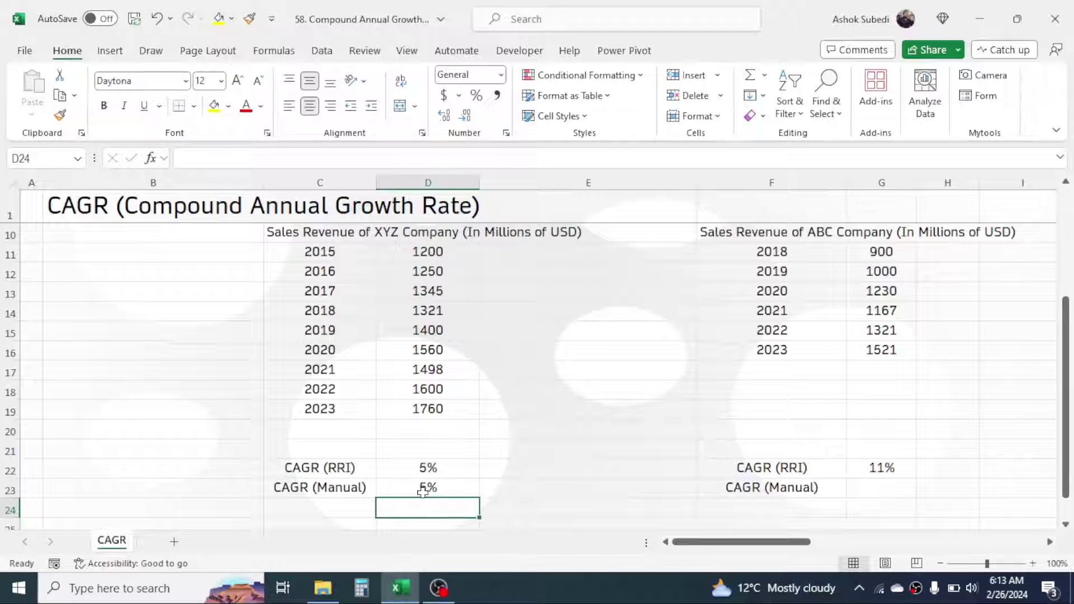
# - Calculate ABC Company's manual CAGR over 5 years in G23 with the formula =(G16/G11)^(1/5)-1
pyautogui.click(881, 485)
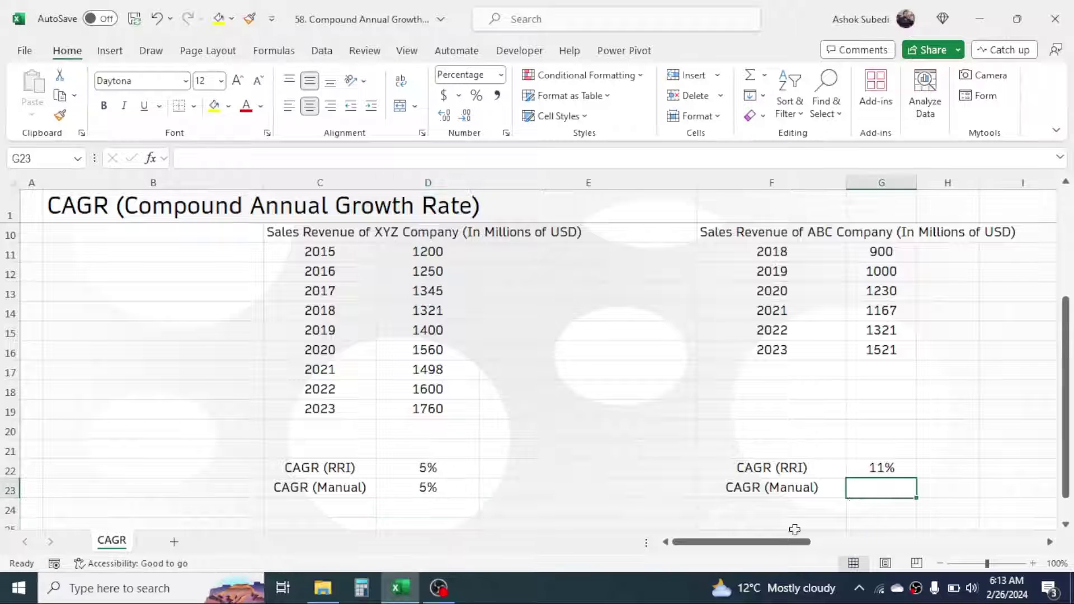
pyautogui.write('=(')
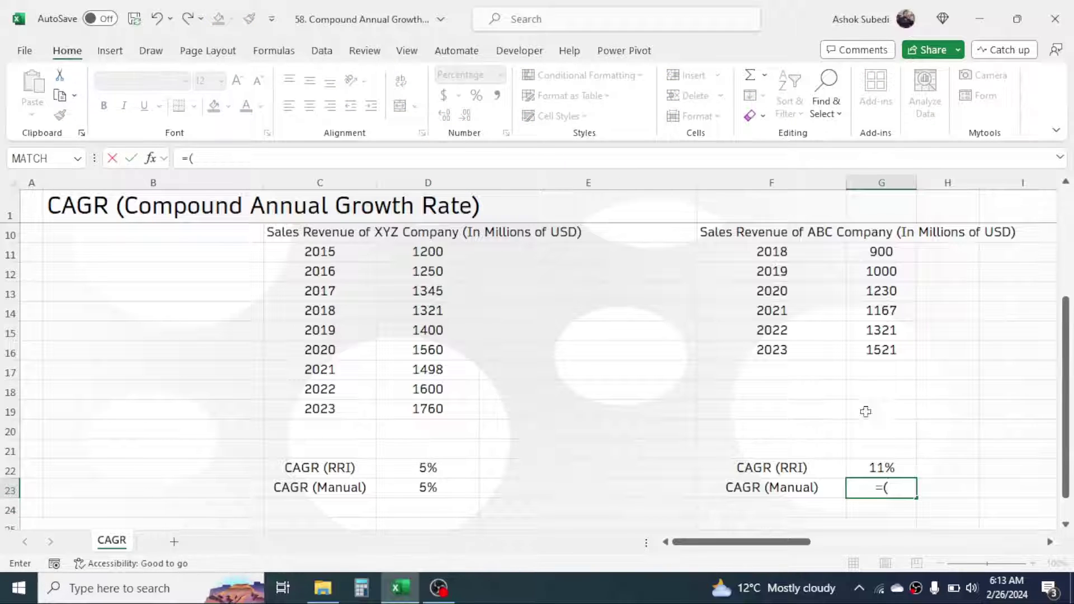
pyautogui.click(893, 349)
pyautogui.write('/')
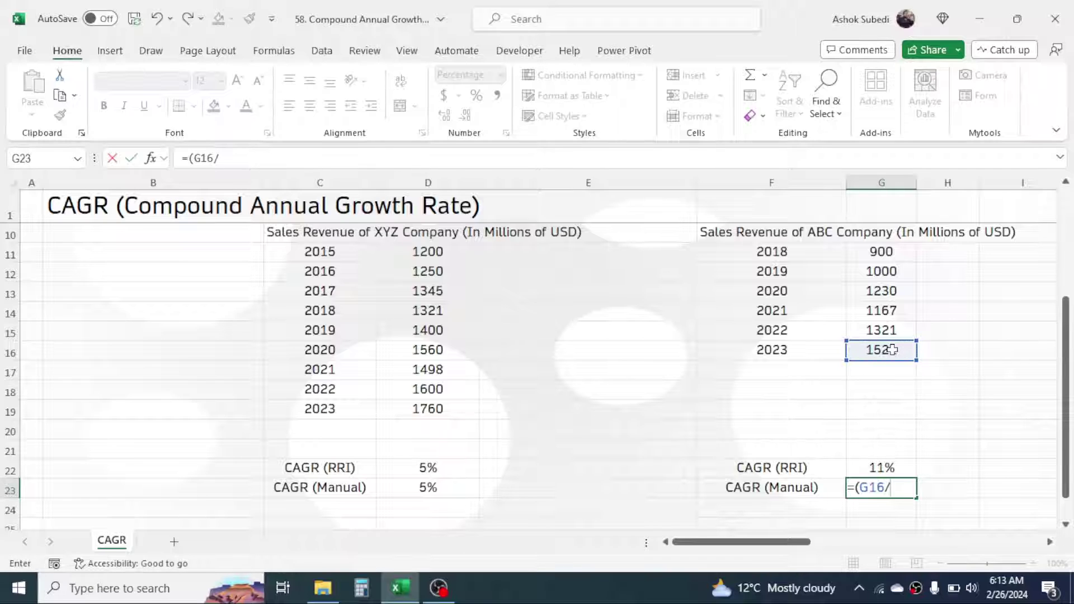
pyautogui.click(891, 250)
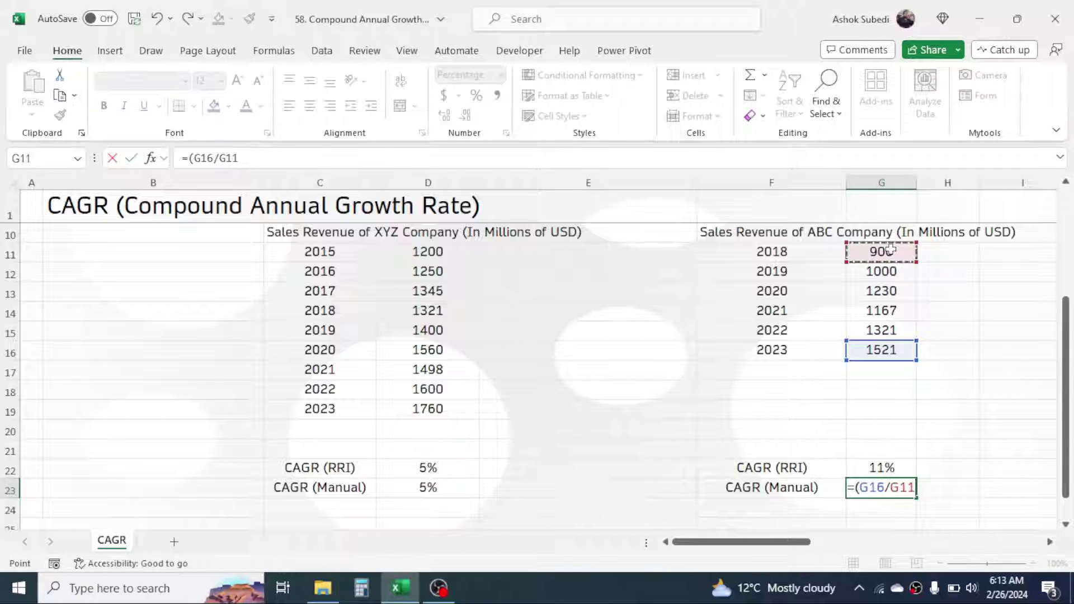
pyautogui.write(')^')
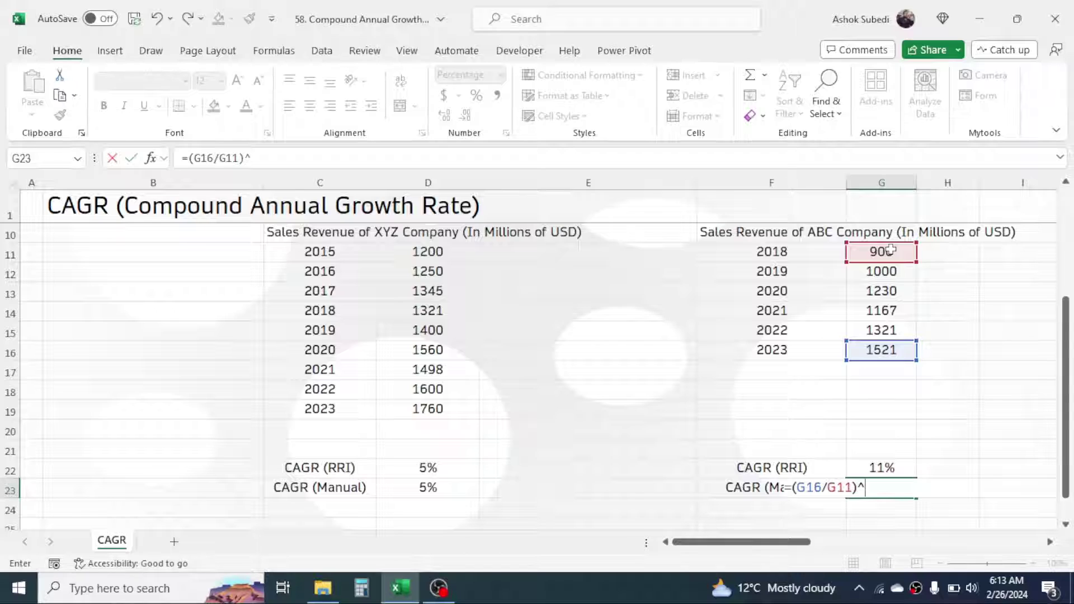
pyautogui.write('(1/5)-1')
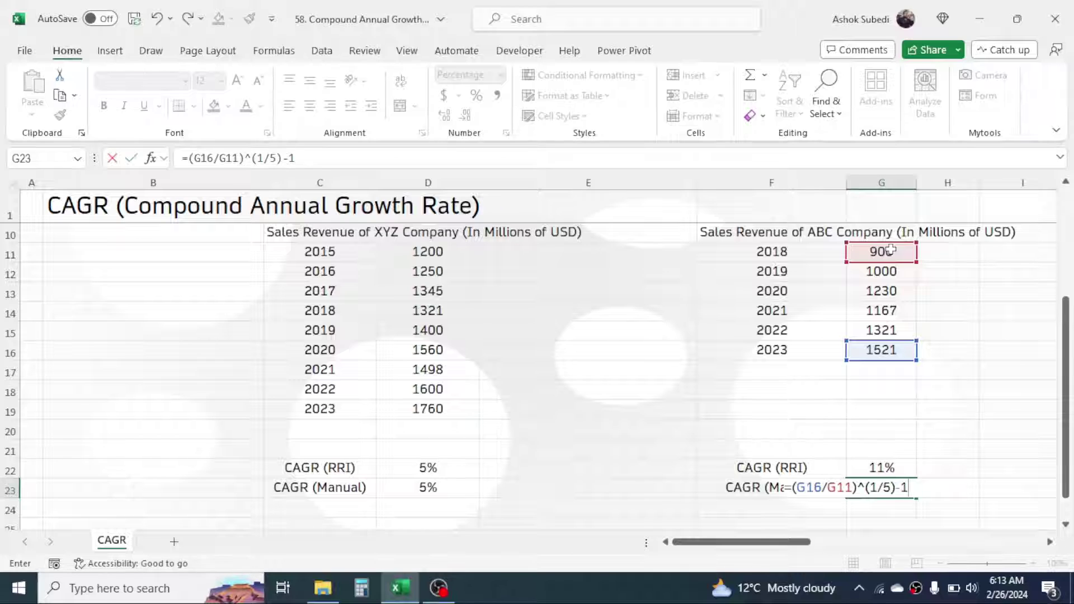
pyautogui.press('Return')
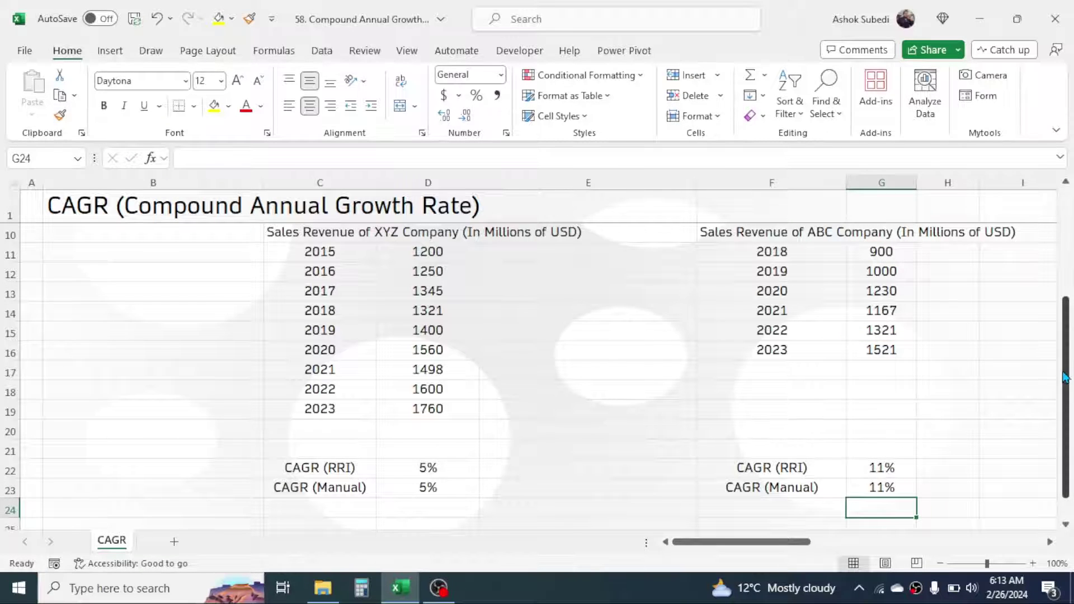
pyautogui.moveTo(1065, 366); pyautogui.dragTo(1065, 259)
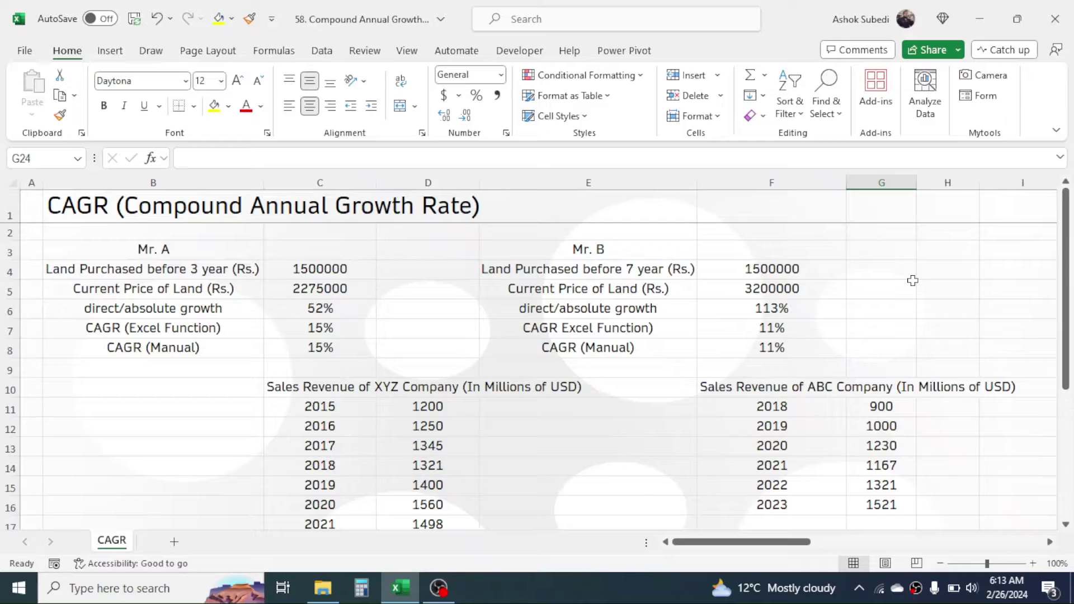
pyautogui.click(958, 268)
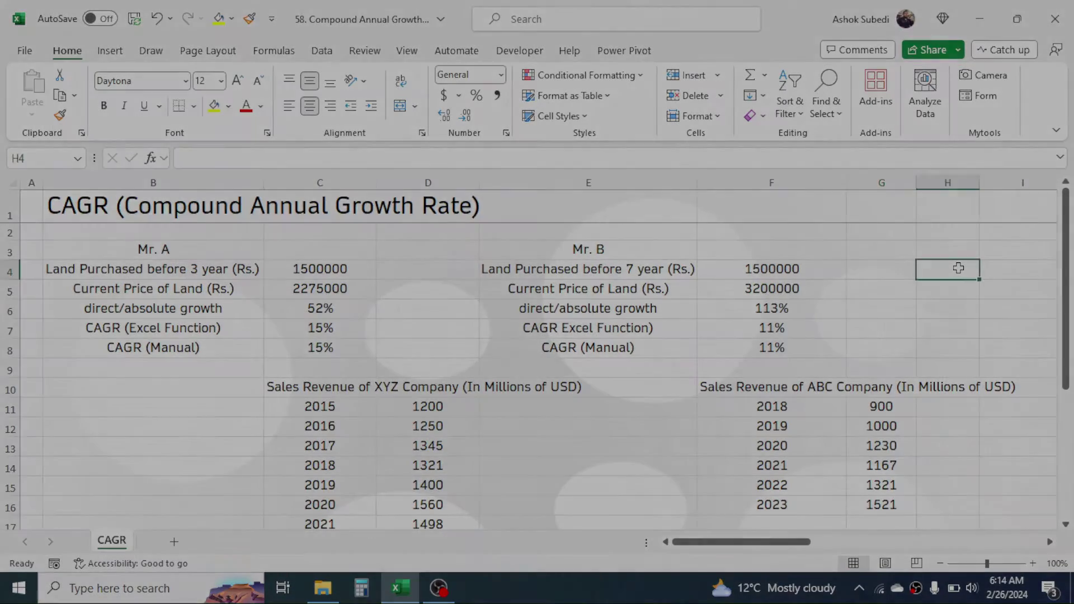